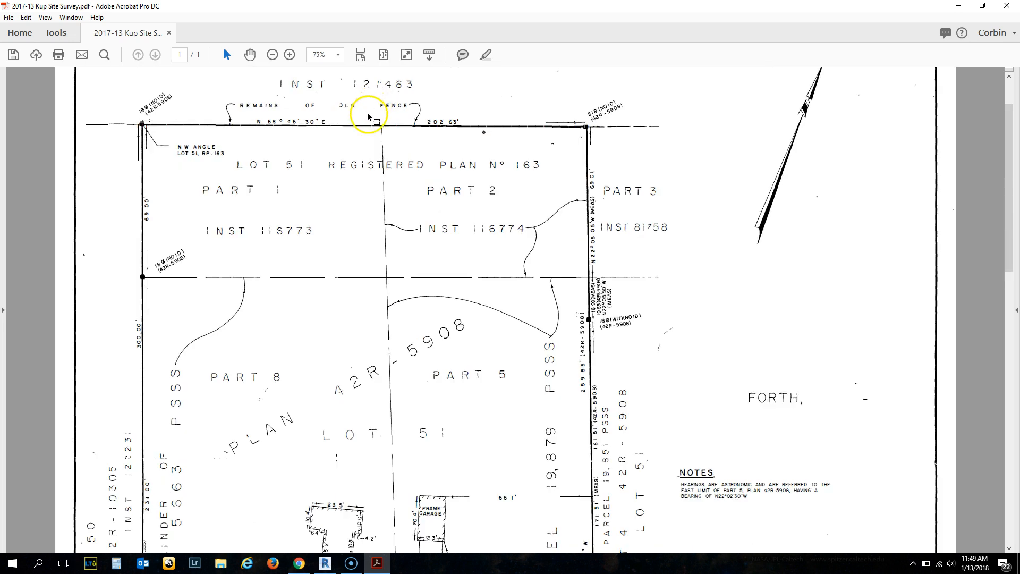
Review the north boundary's bearing and distance and follow the lot's boundaries down to Cardwell Road on the site survey
scroll(228, 97, "up", 1, "ctrl")
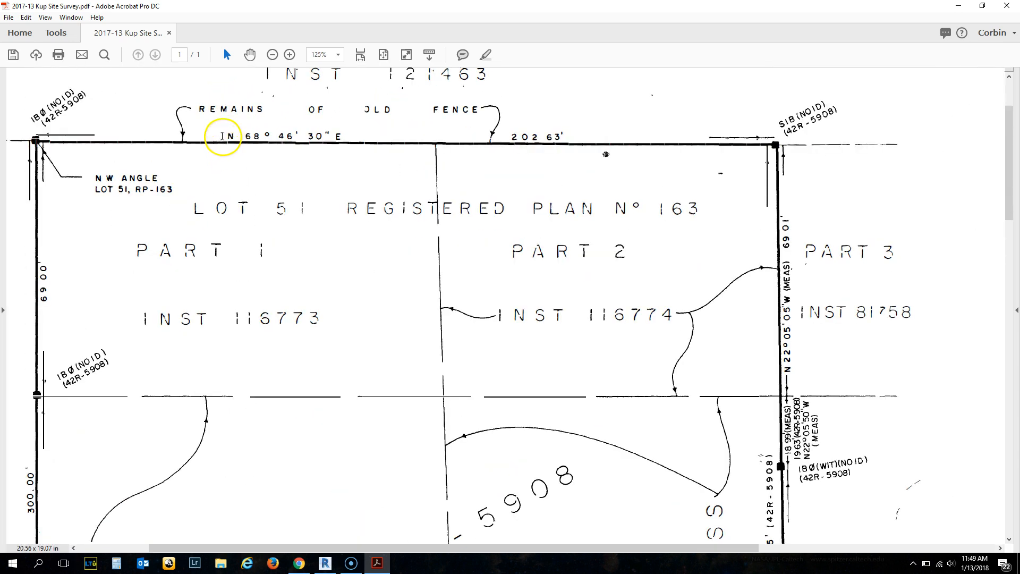
left_click_drag(224, 135, 306, 139)
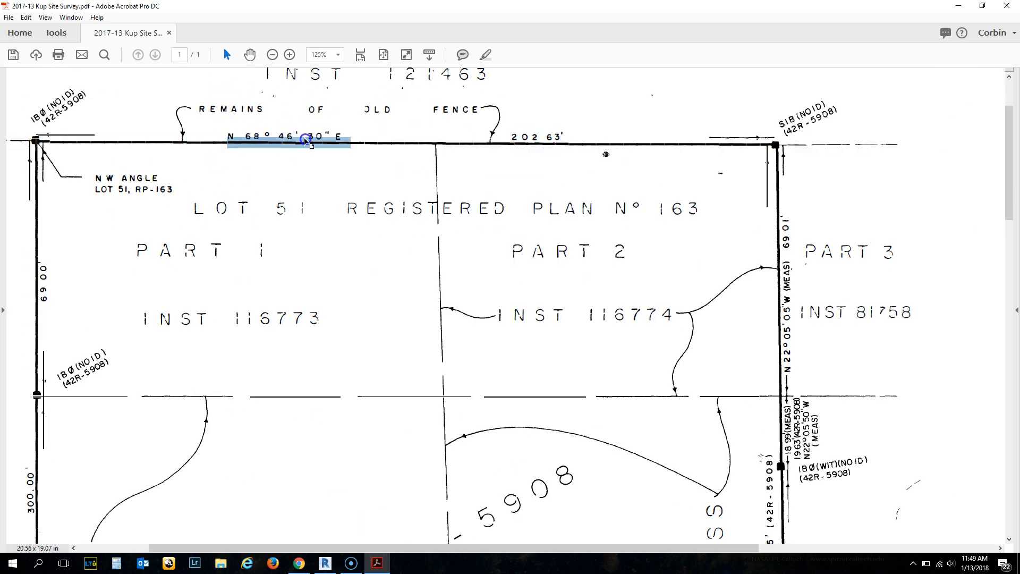
scroll(346, 128, "down", 2, "ctrl")
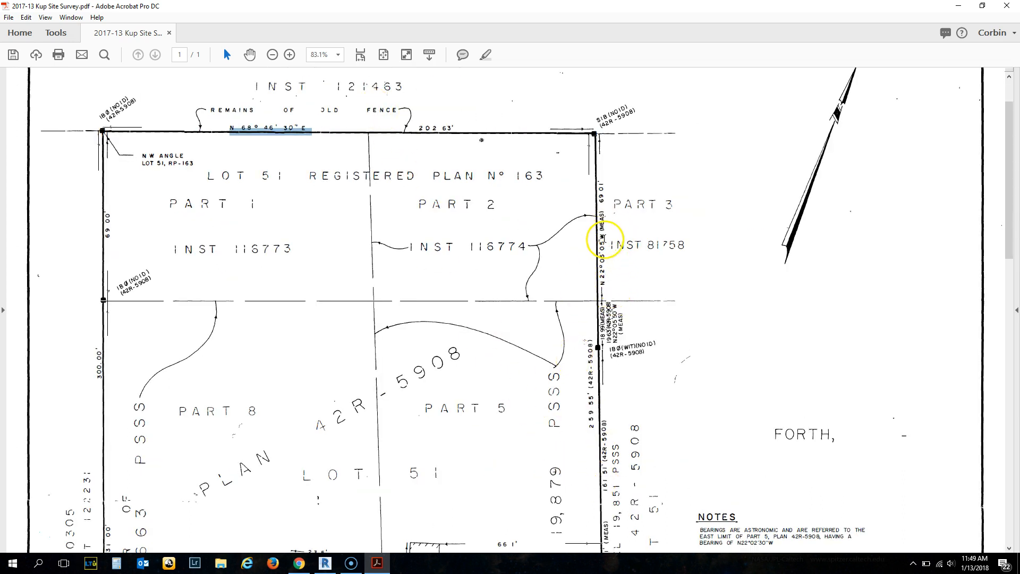
scroll(645, 241, "down", 3)
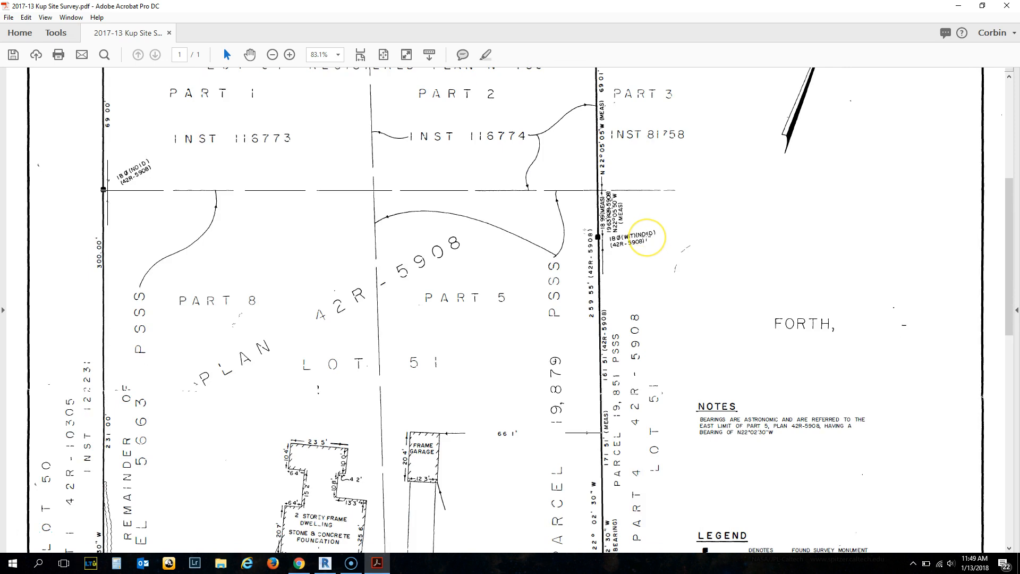
scroll(646, 237, "down", 2)
scroll(646, 236, "down", 3)
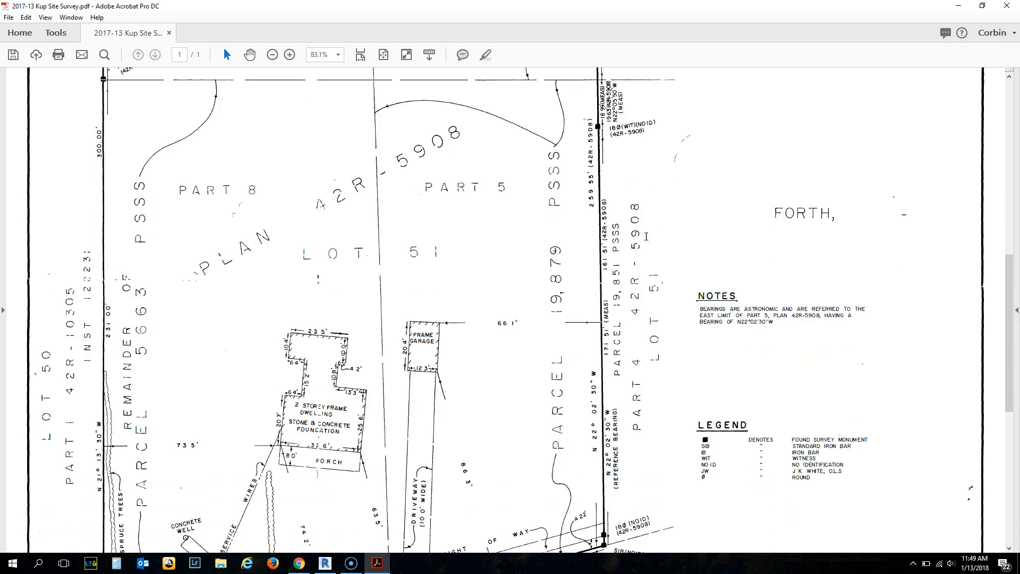
scroll(647, 236, "down", 3)
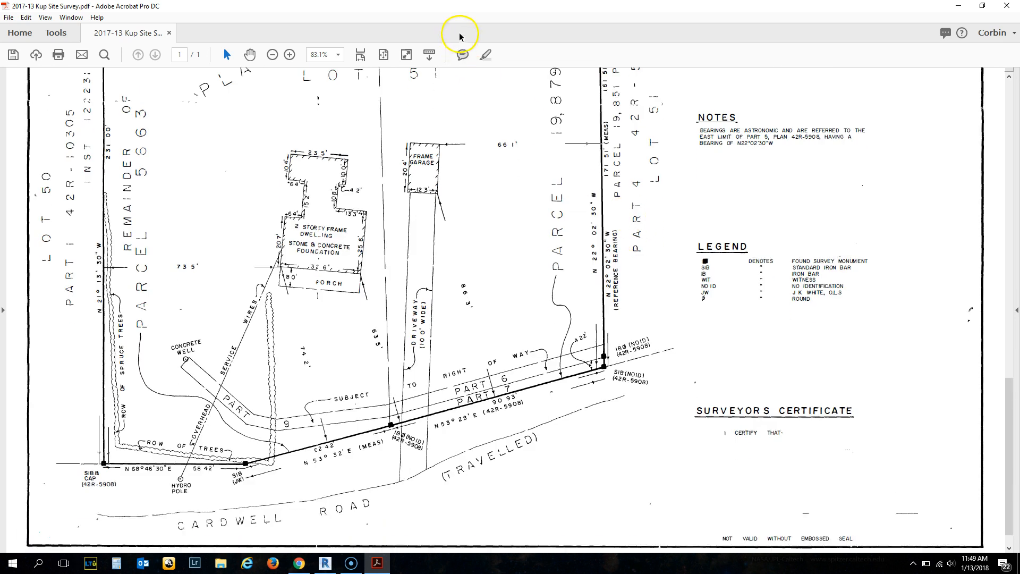
Tile the survey PDF beside the Revit site plan and begin a property line defined by distances and bearings
left_click_drag(480, 9, 1017, 48)
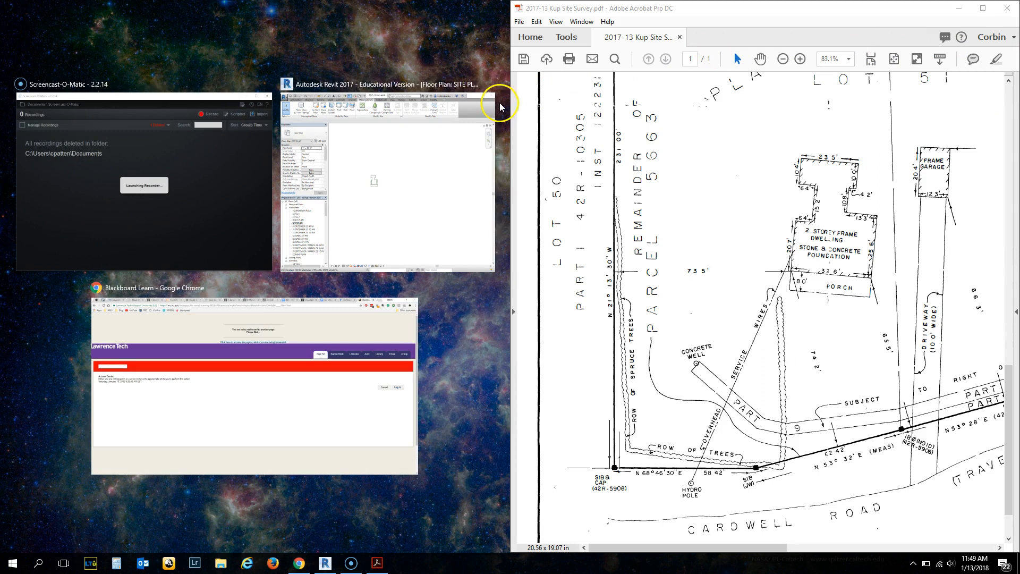
left_click(417, 157)
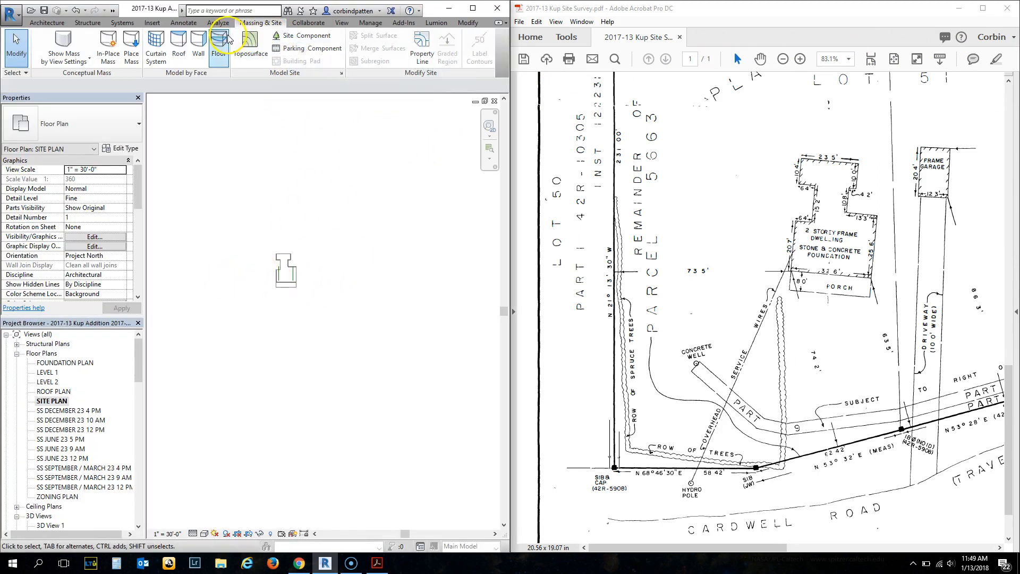
left_click(422, 47)
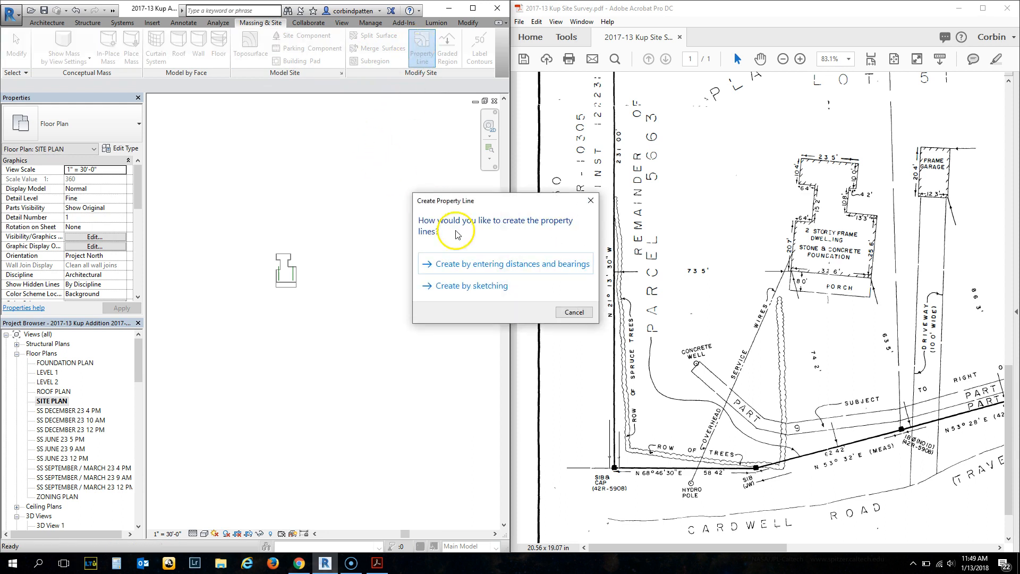
left_click(489, 266)
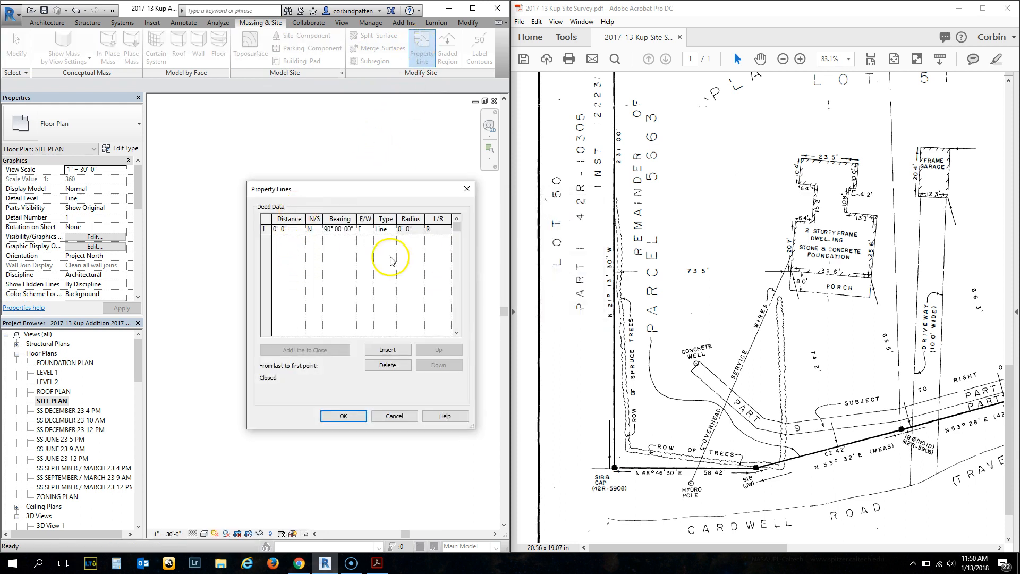
Enter the survey's north boundary as the first deed line, 202.63 ft long with bearing N 68° 46' 30" E
scroll(680, 310, "up", 5)
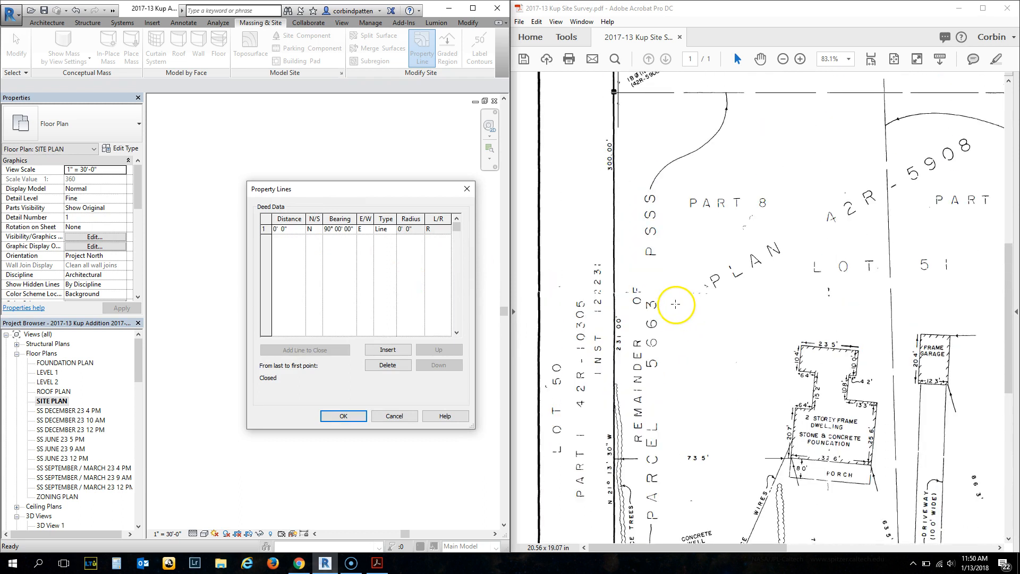
scroll(675, 304, "up", 6)
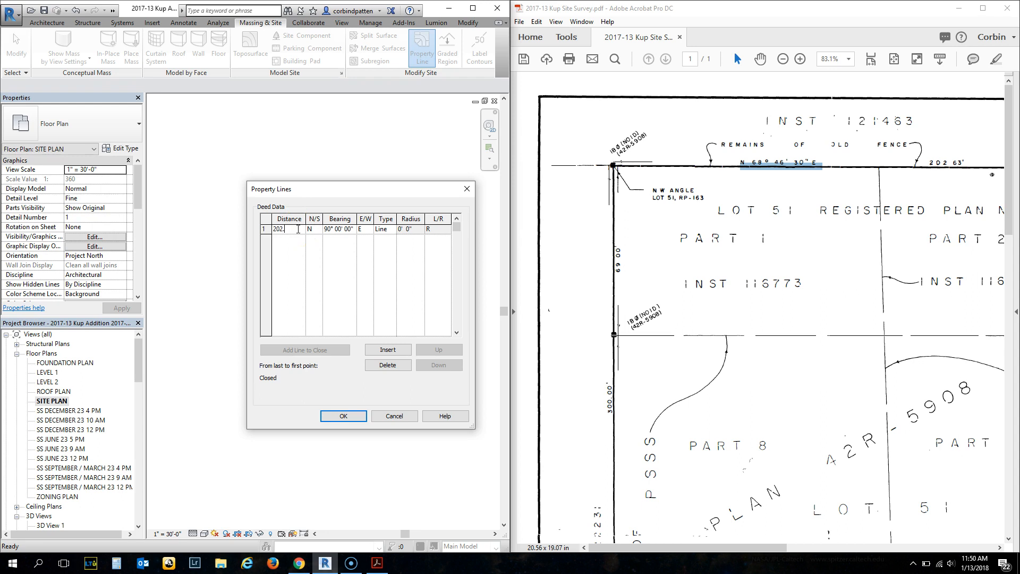
left_click(336, 229)
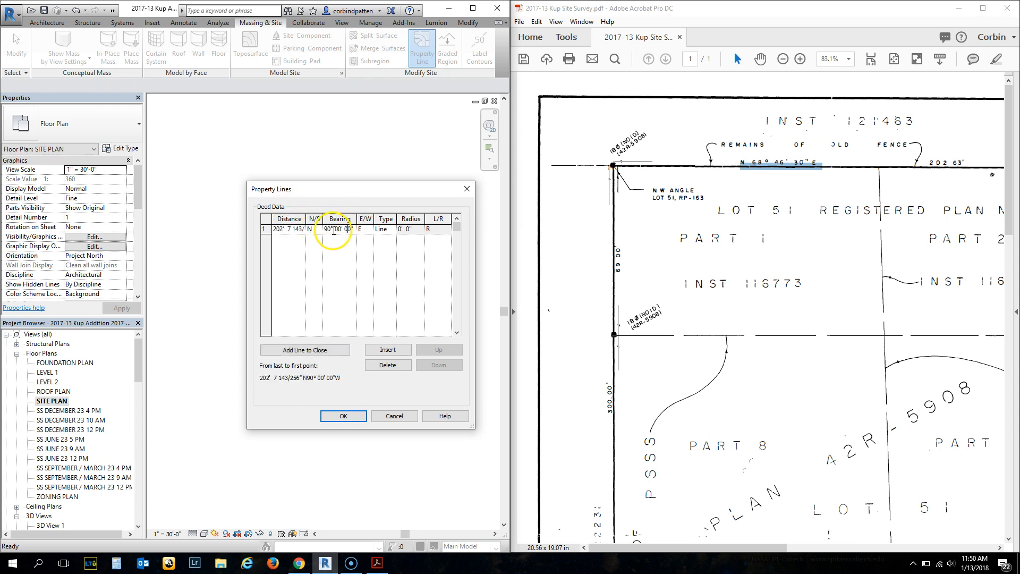
left_click_drag(331, 229, 228, 219)
left_click(338, 228)
left_click(346, 230)
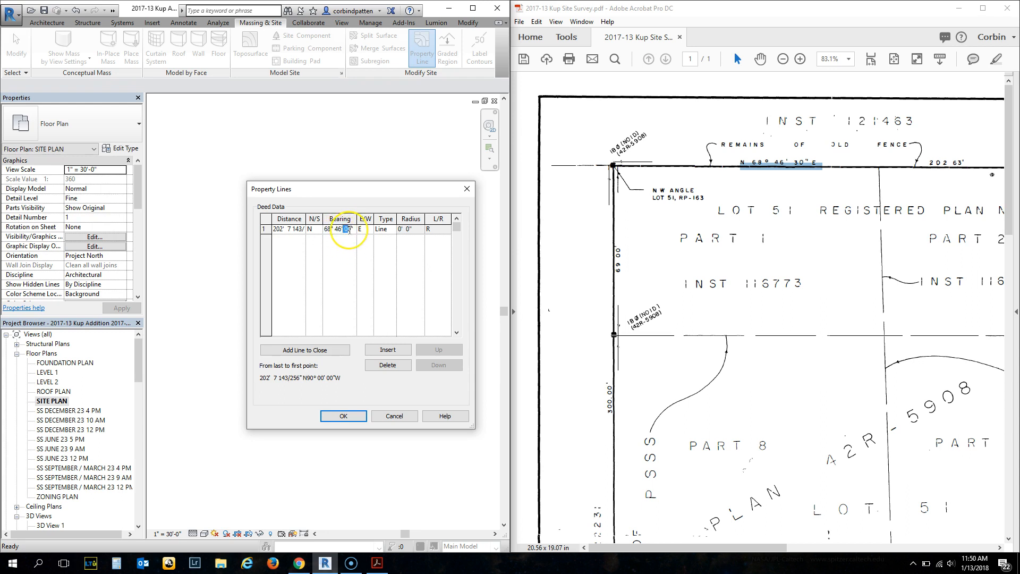
Accept the deed data and place the property line above the building in the site plan
left_click(343, 416)
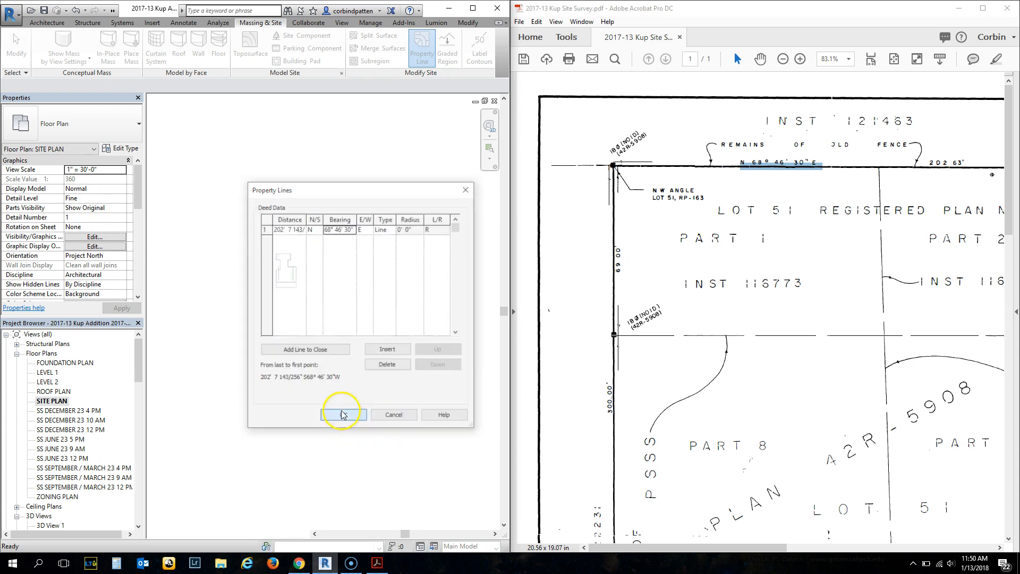
left_click(213, 208)
scroll(292, 173, "up", 2)
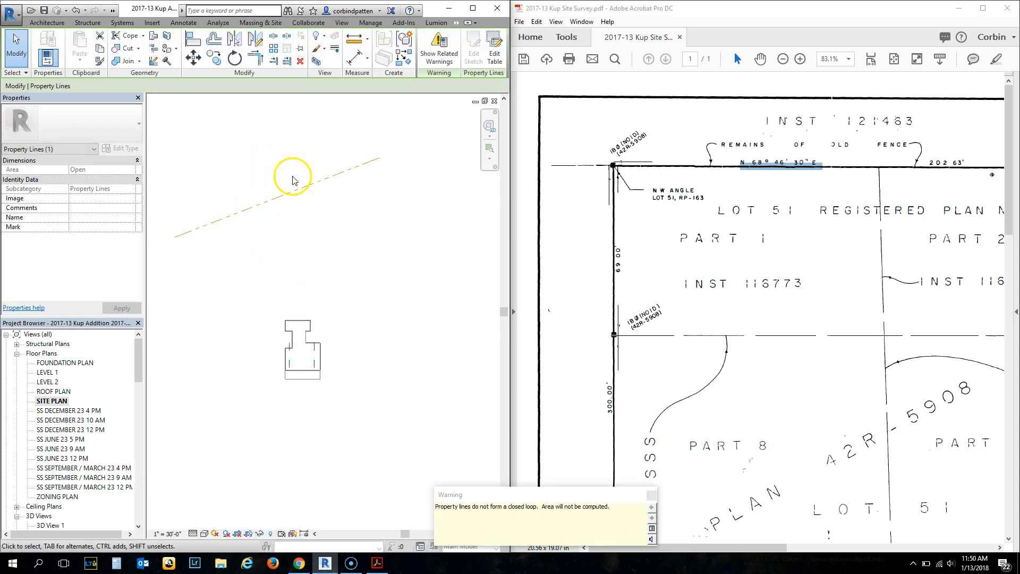
left_click(329, 182)
scroll(315, 170, "down", 2)
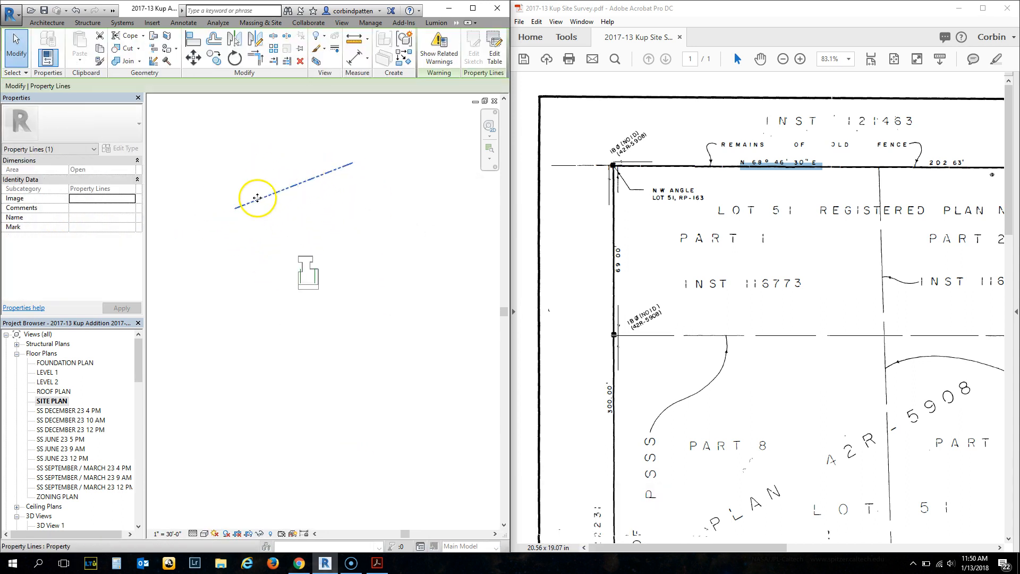
Add a second deed line to the property line, 69.01 ft long with a bearing angle of 22° 05' 05"
left_click(494, 53)
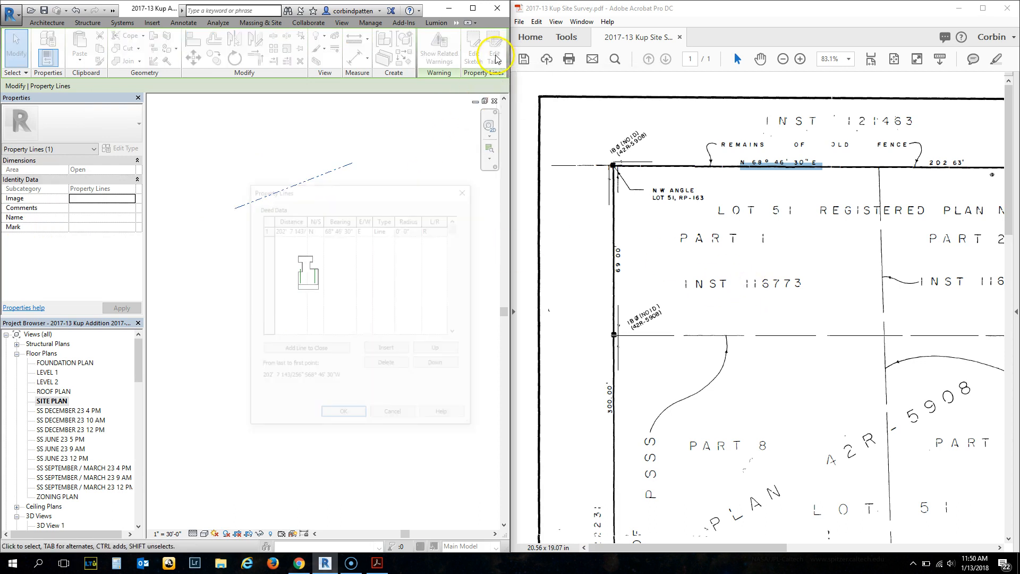
left_click_drag(693, 548, 806, 491)
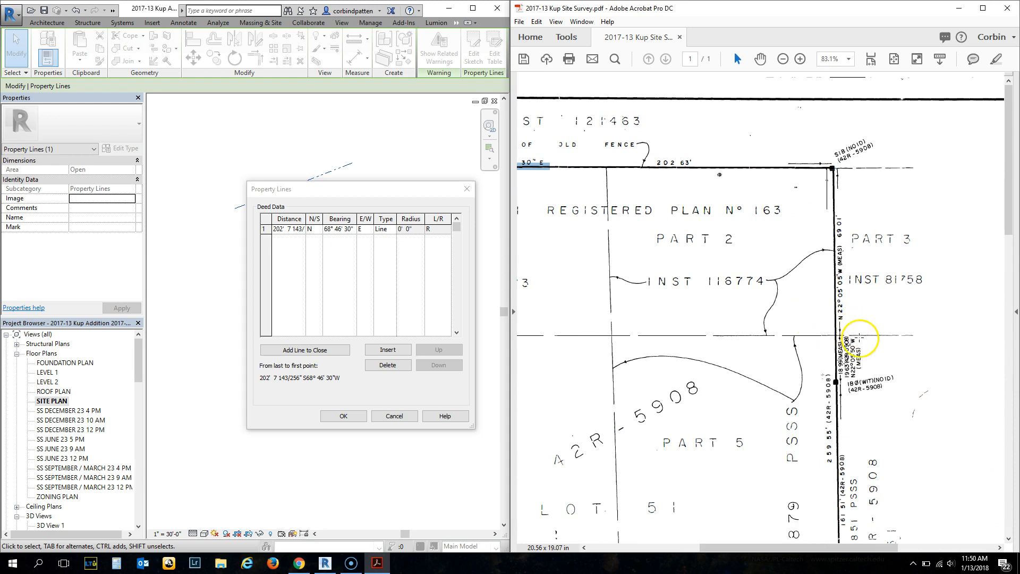
scroll(875, 315, "up", 2, "ctrl")
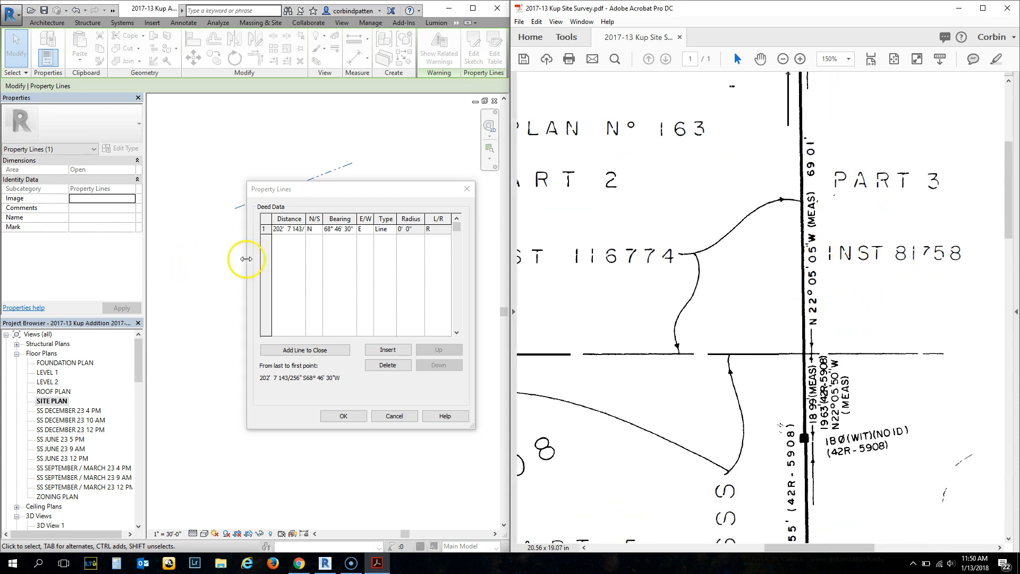
left_click(388, 350)
left_click(287, 239)
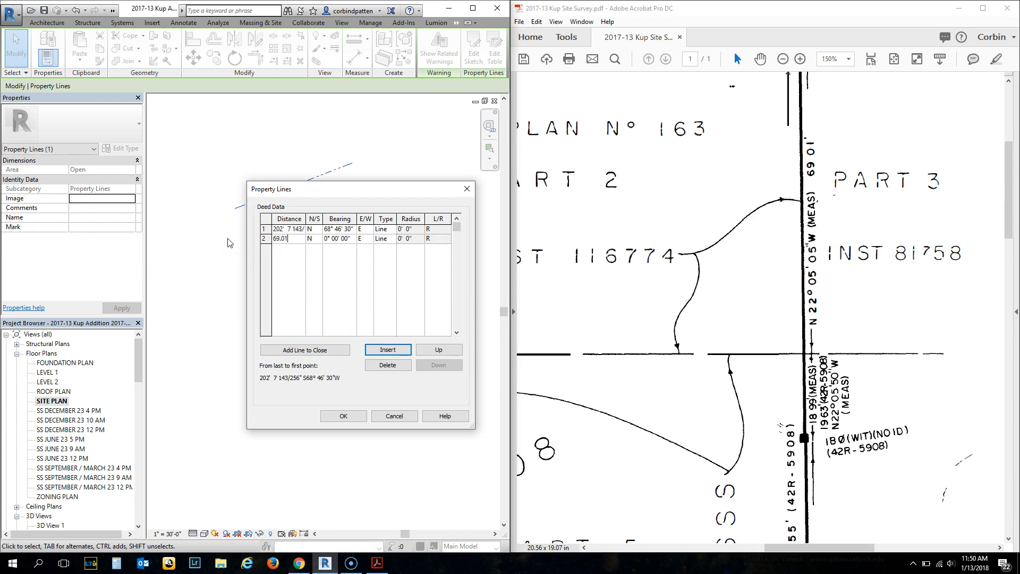
key("Return")
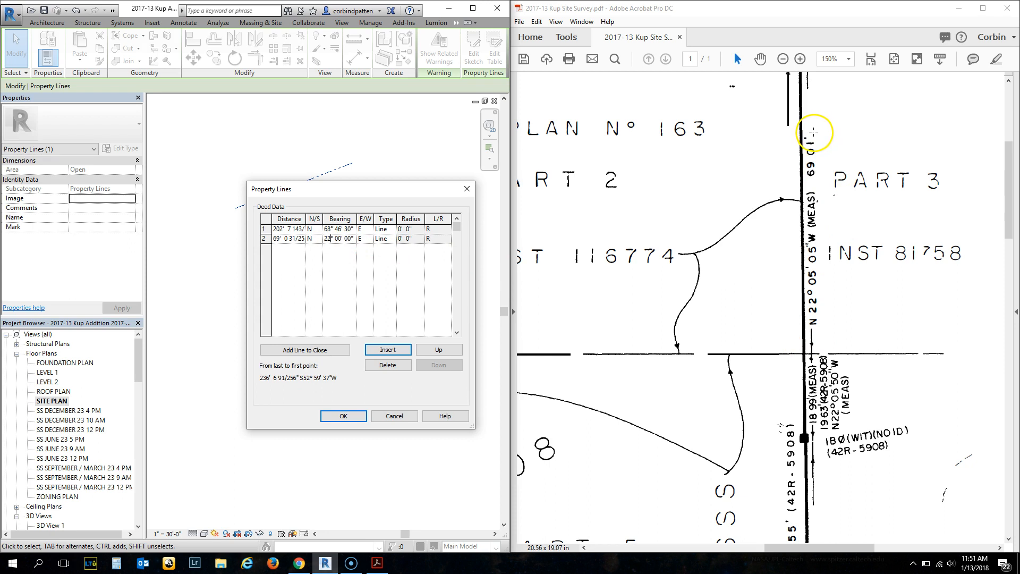
left_click(275, 239)
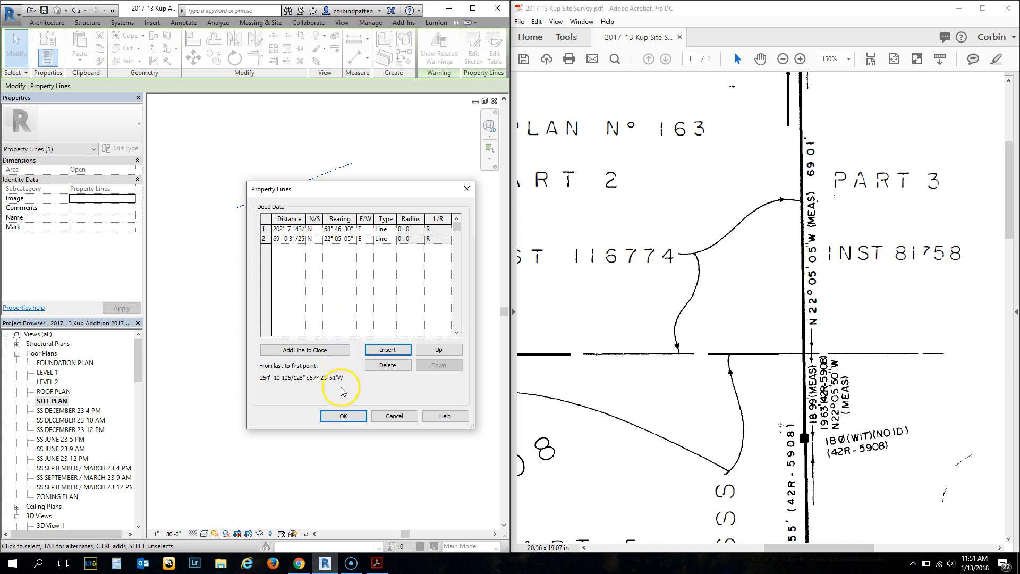
left_click(338, 416)
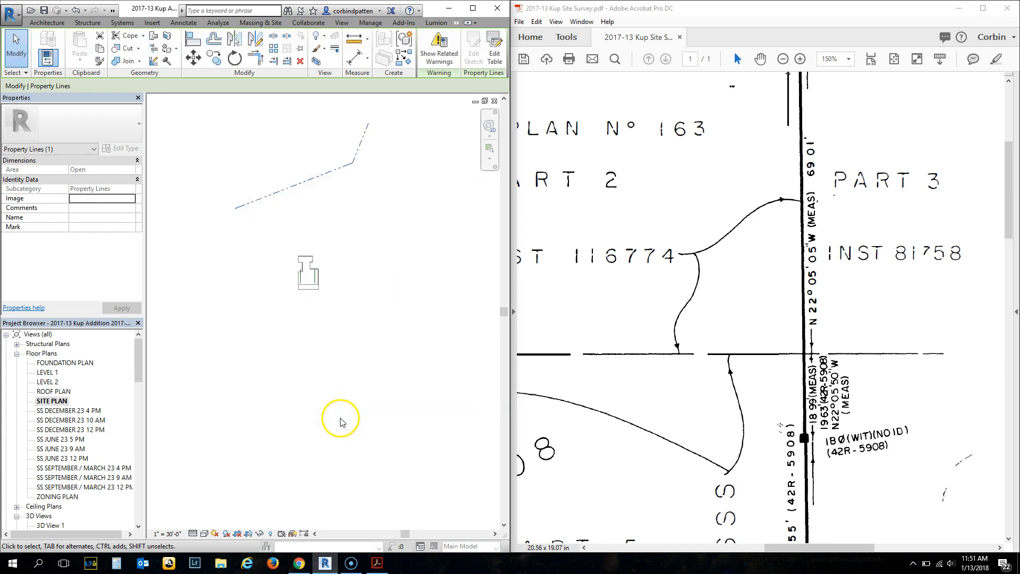
Change the second deed line's bearing directions to S and W
left_click(494, 53)
left_click(314, 239)
left_click(310, 256)
left_click(362, 238)
left_click(361, 239)
left_click(360, 256)
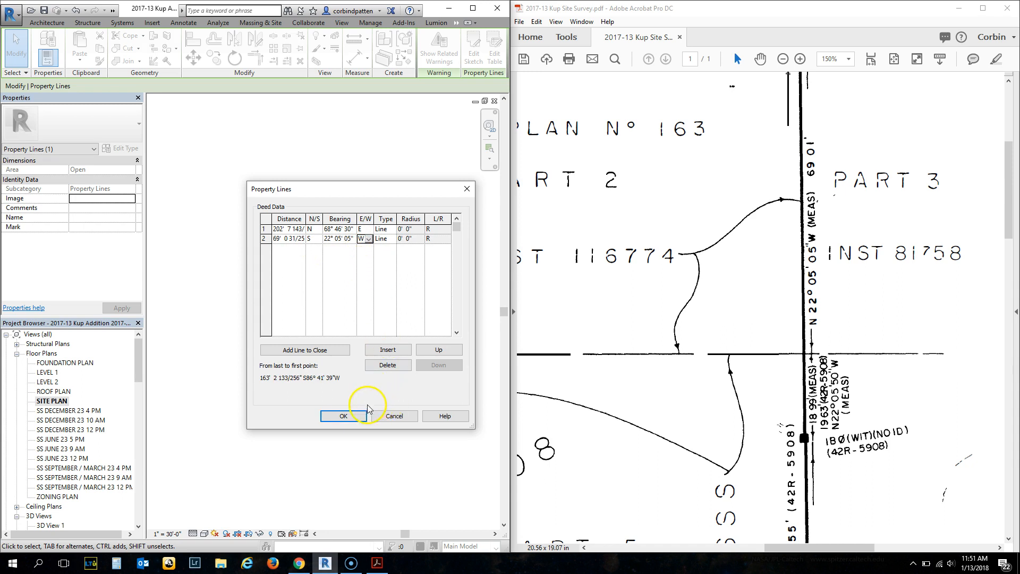
left_click(344, 416)
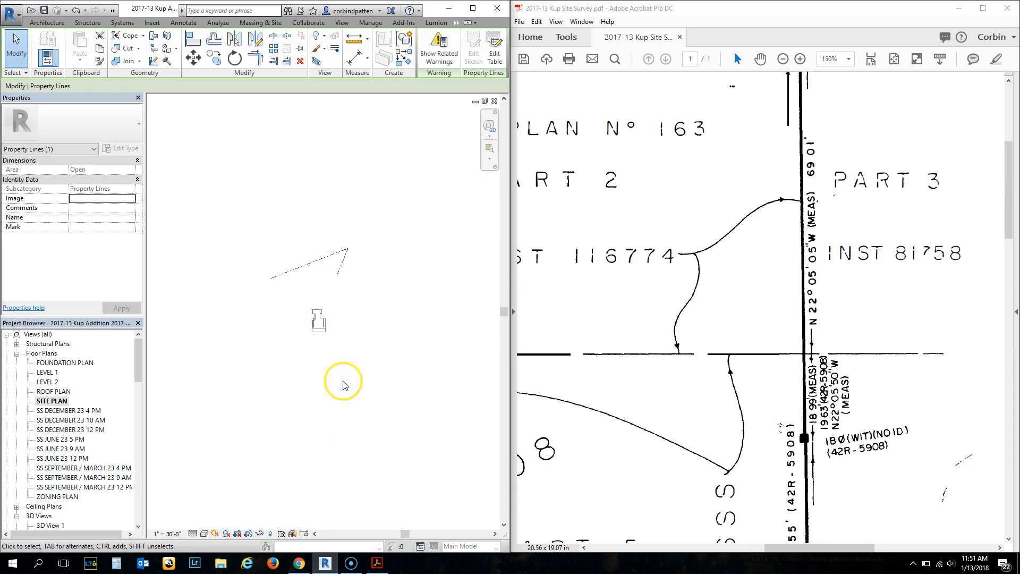
Set the second deed line's east/west direction to E
left_click(494, 53)
left_click(364, 239)
left_click(363, 238)
left_click(361, 248)
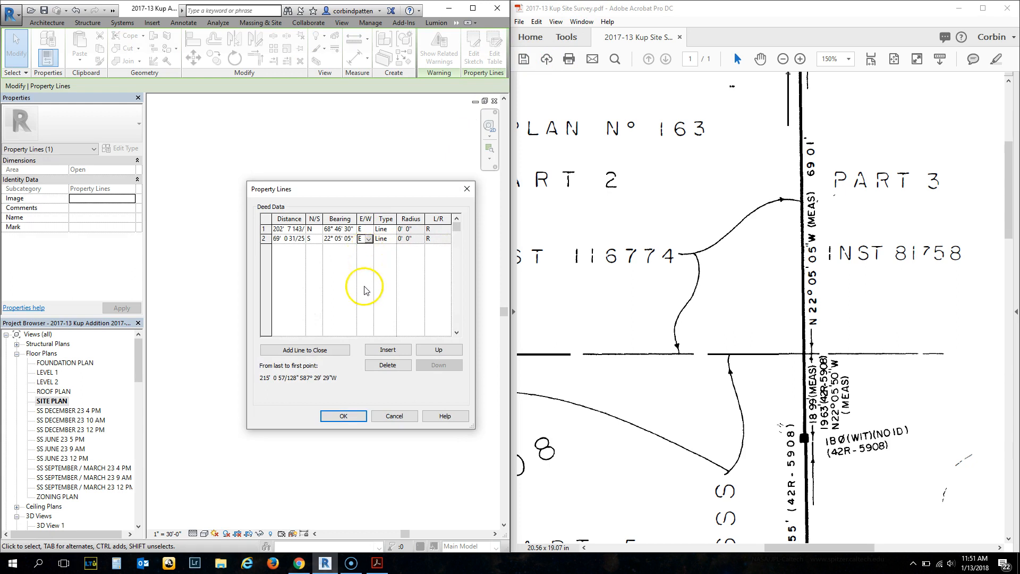
left_click(343, 415)
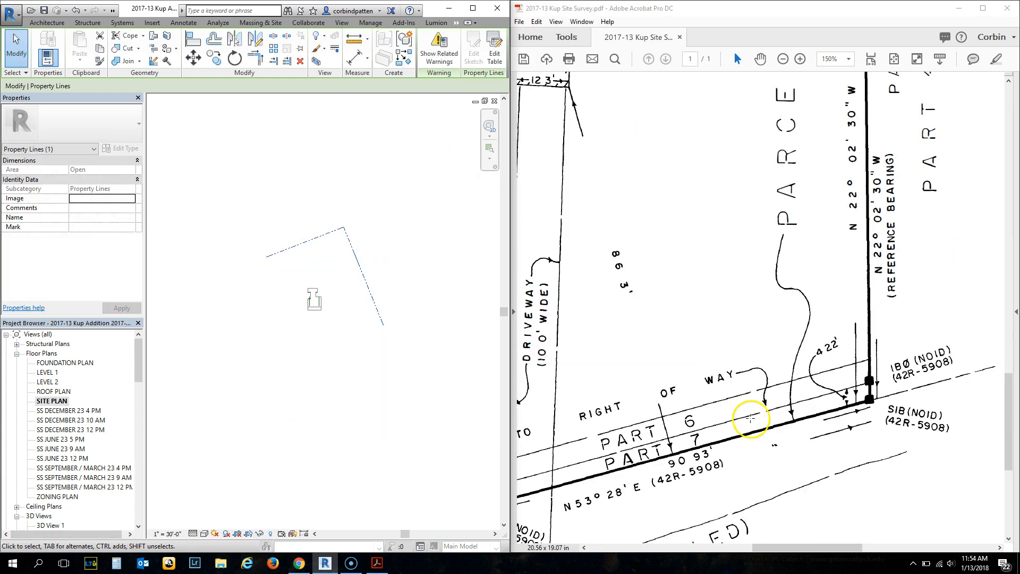
Examine the segment lengths and bearings along the lot's east boundary on the survey, down to the road corner
scroll(748, 409, "down", 2, "ctrl")
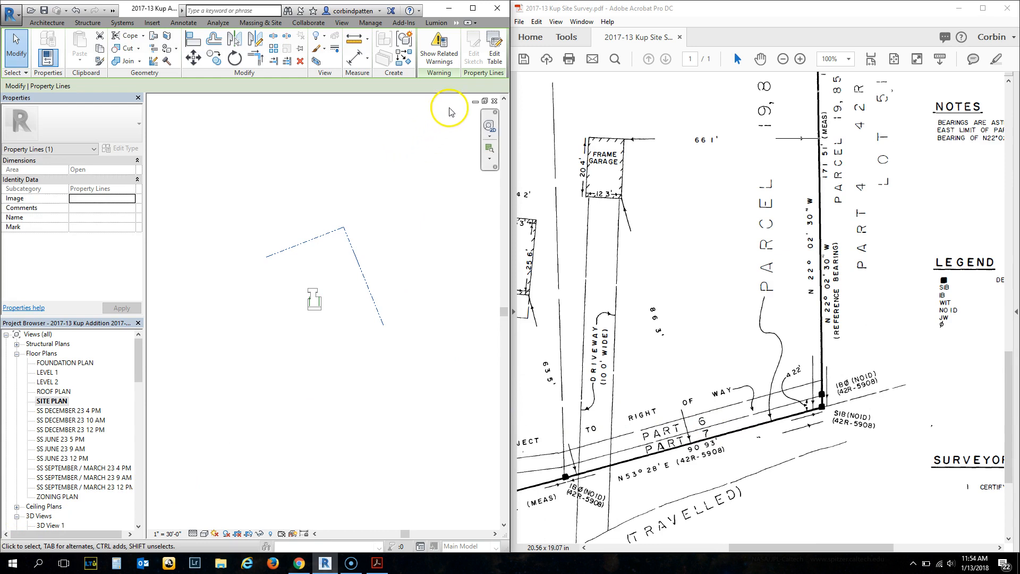
scroll(808, 452, "up", 3)
scroll(945, 113, "up", 3)
scroll(611, 428, "up", 3, "ctrl")
scroll(658, 285, "down", 2, "ctrl")
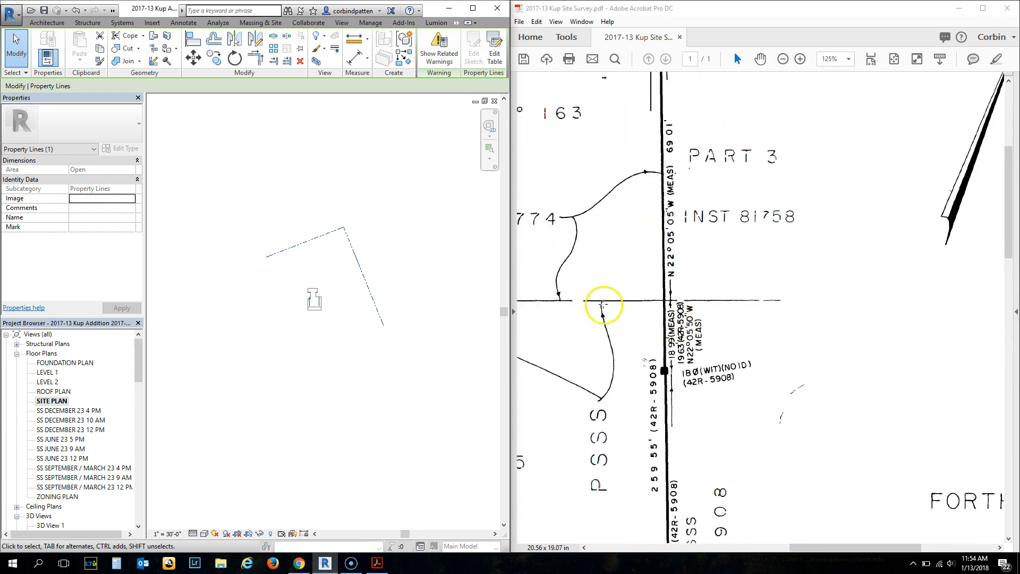
scroll(667, 352, "up", 3, "ctrl")
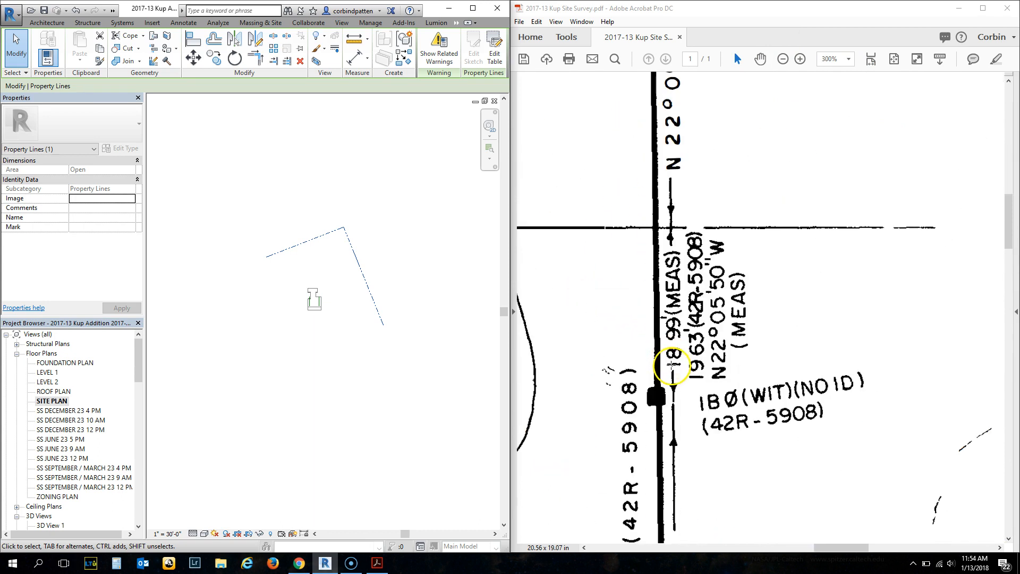
scroll(672, 322, "down", 5, "ctrl")
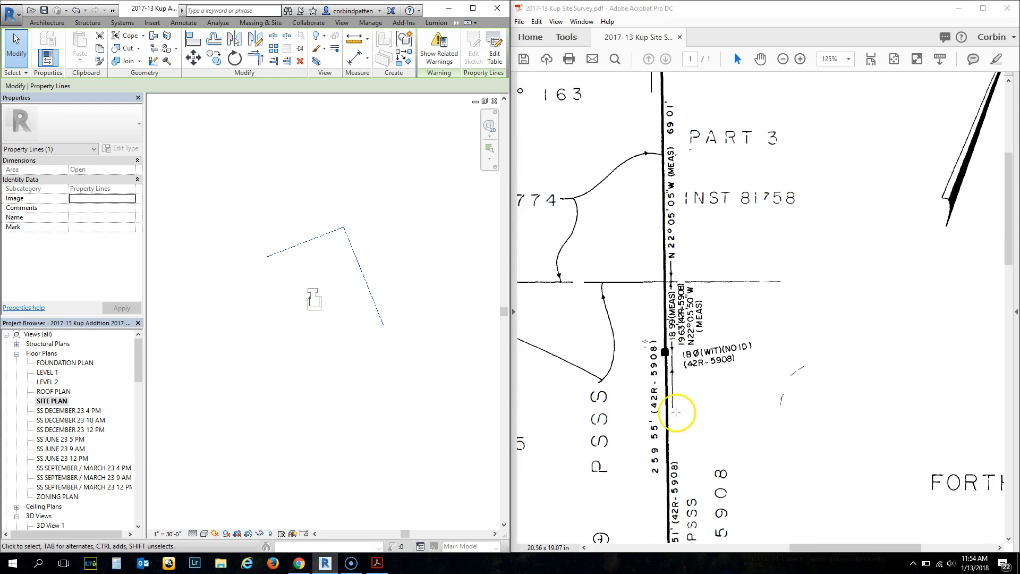
scroll(679, 515, "up", 5, "ctrl")
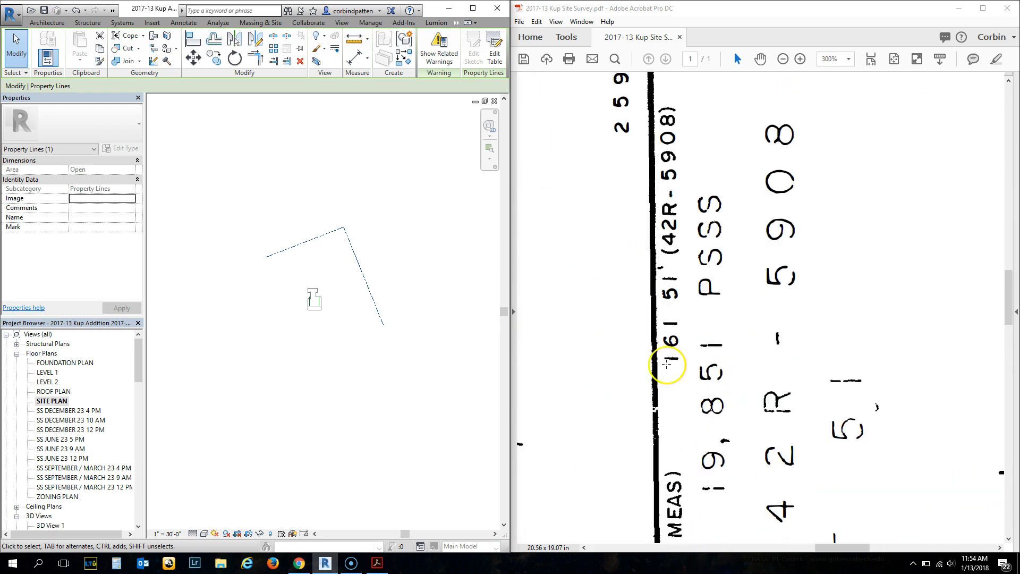
scroll(667, 345, "down", 2, "ctrl")
scroll(672, 516, "up", 1, "ctrl")
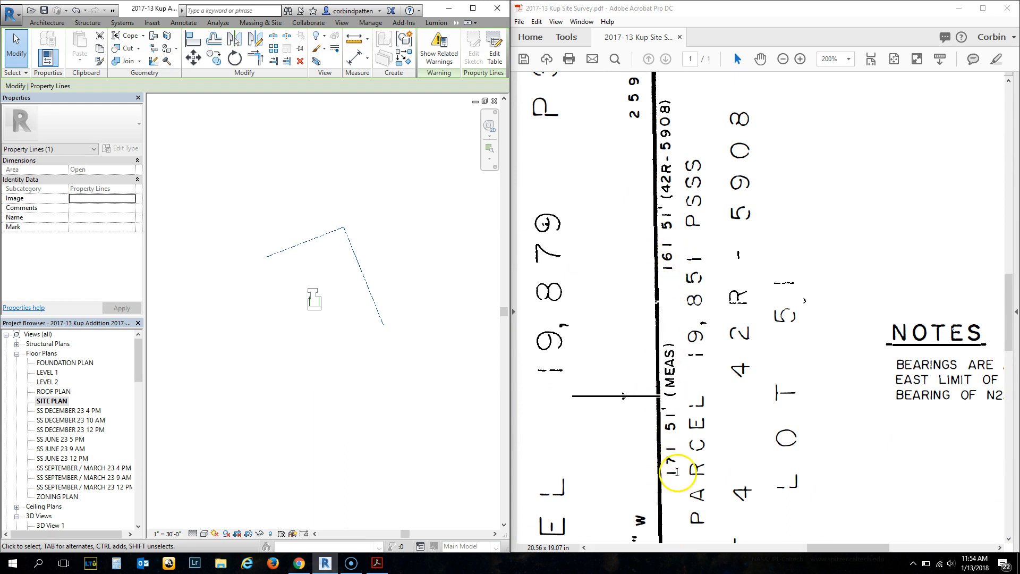
scroll(754, 335, "down", 4, "ctrl")
scroll(720, 510, "down", 5)
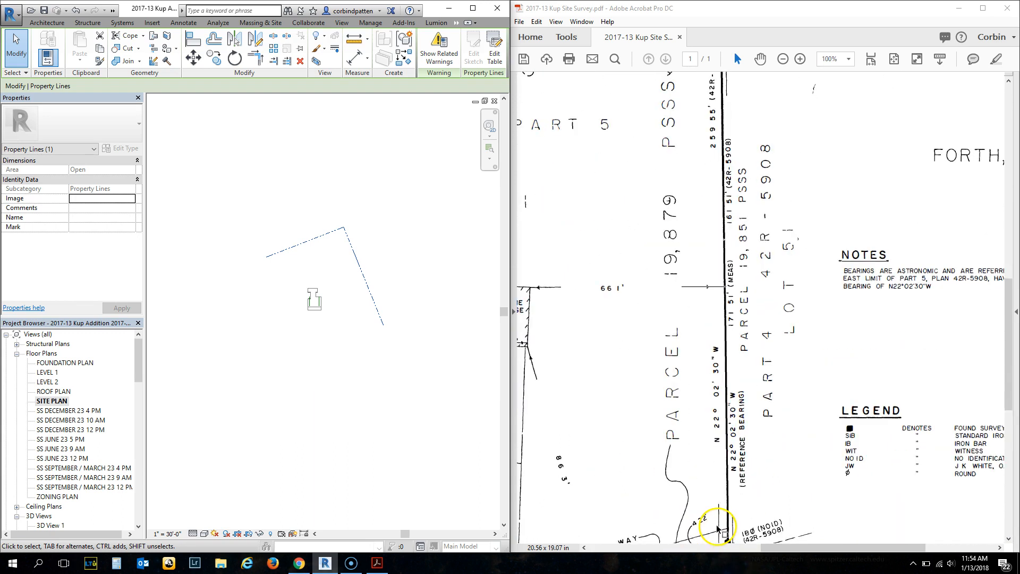
Add a fifth deed line to the property line, 90.93 ft long with a bearing angle of 53° 28' 00"
scroll(740, 292, "down", 1, "ctrl")
scroll(746, 441, "up", 2, "ctrl")
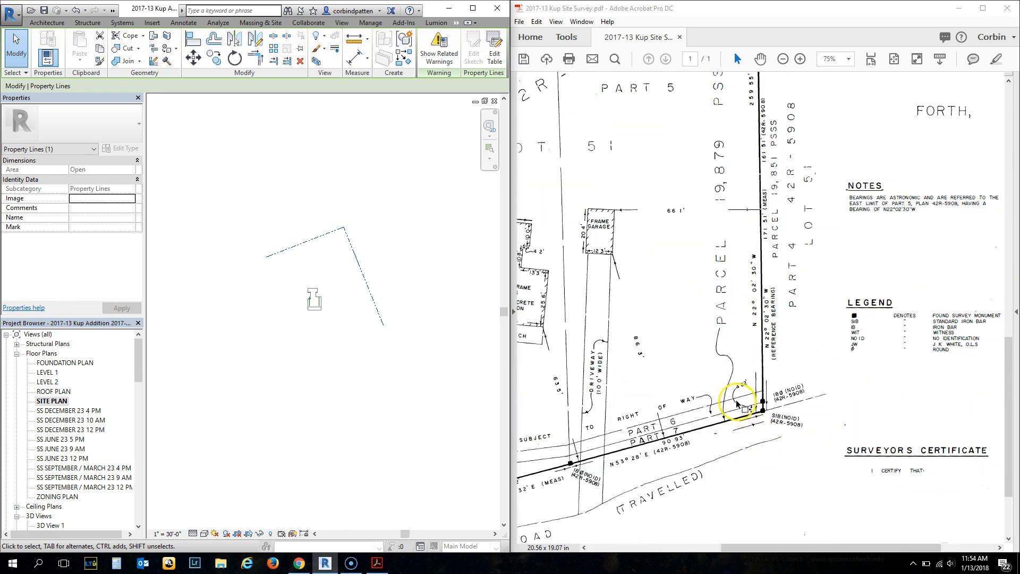
scroll(637, 460, "up", 2, "ctrl")
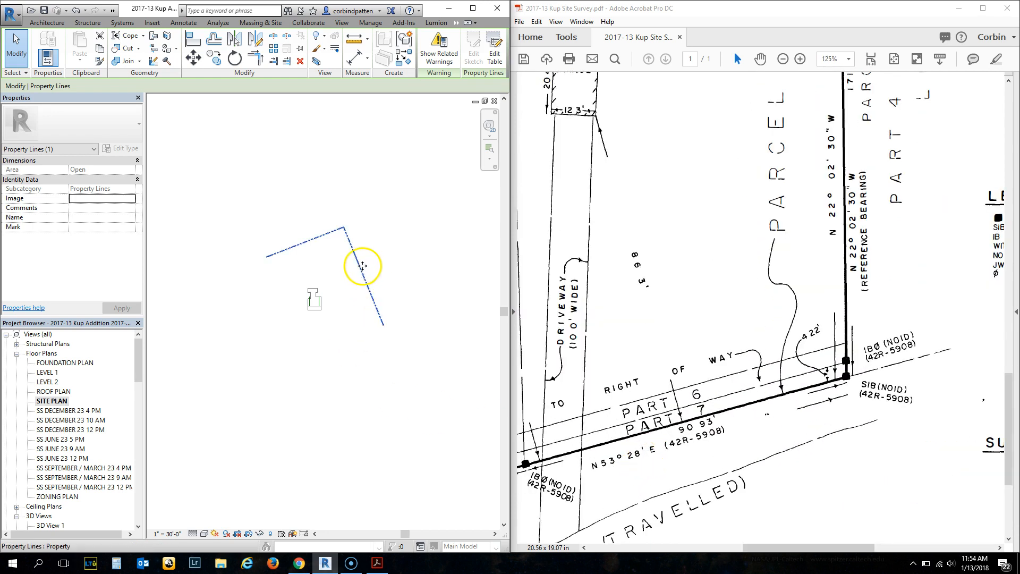
left_click(499, 51)
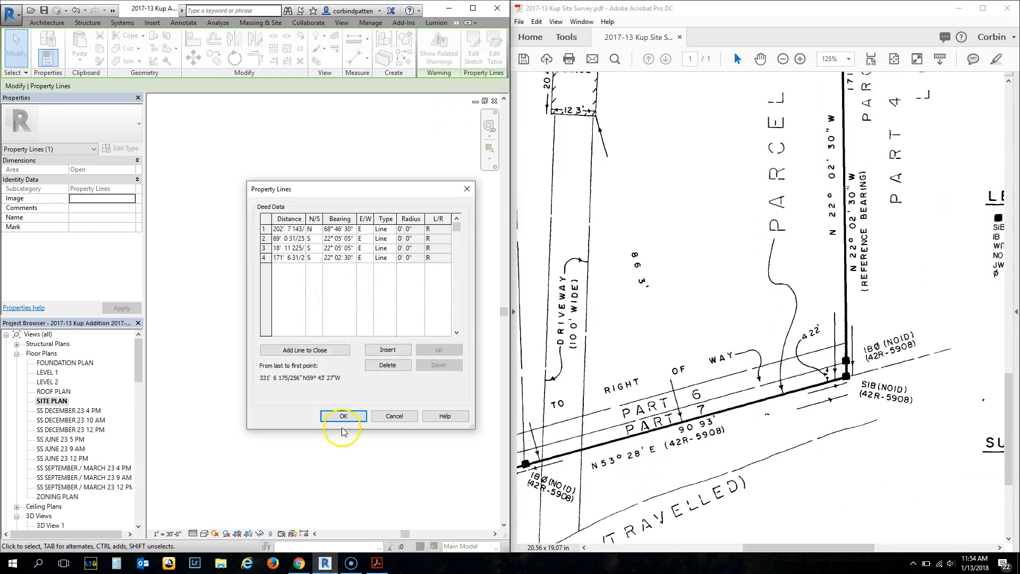
left_click(374, 351)
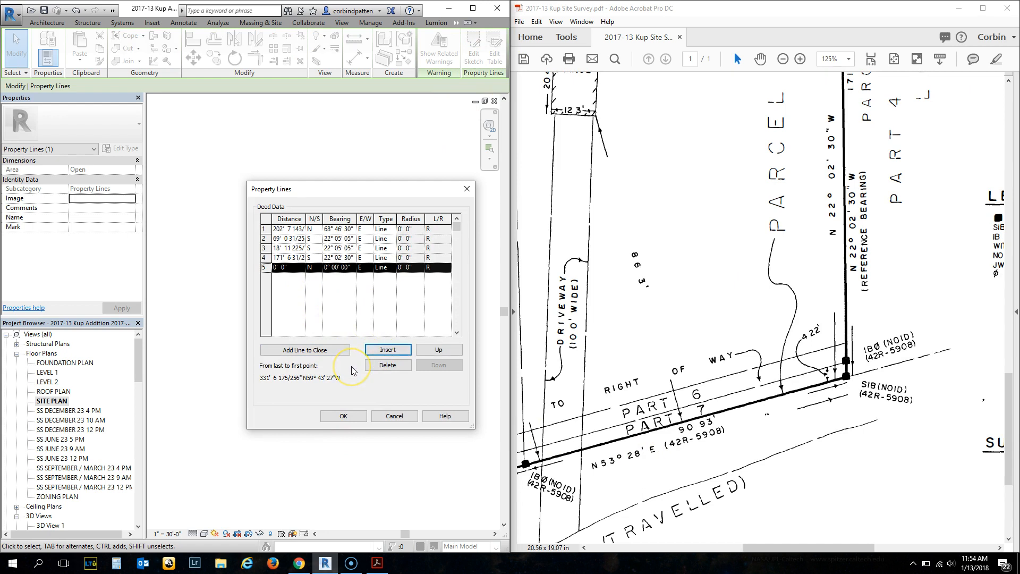
left_click(296, 268)
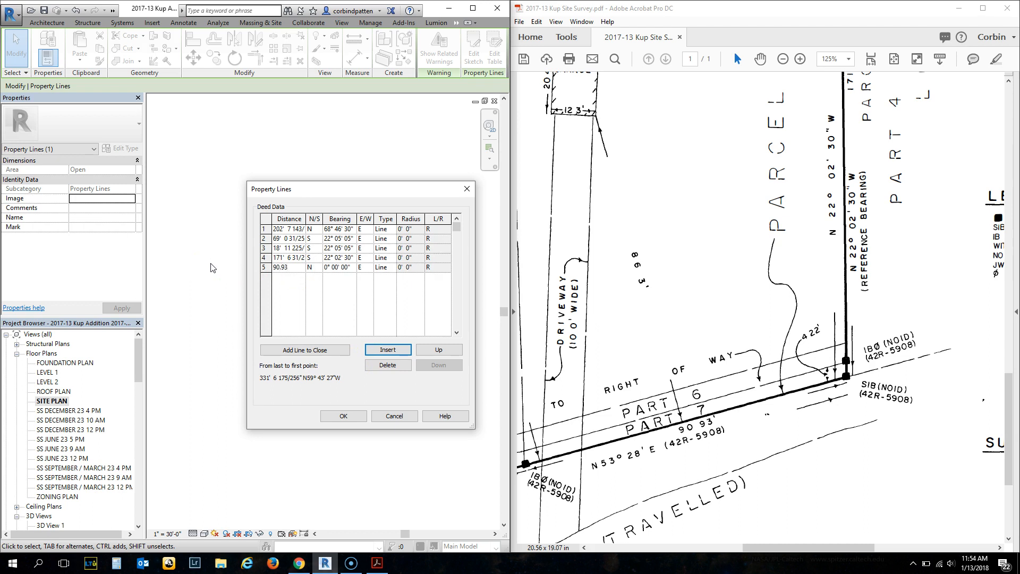
left_click(328, 267)
left_click_drag(328, 266, 319, 265)
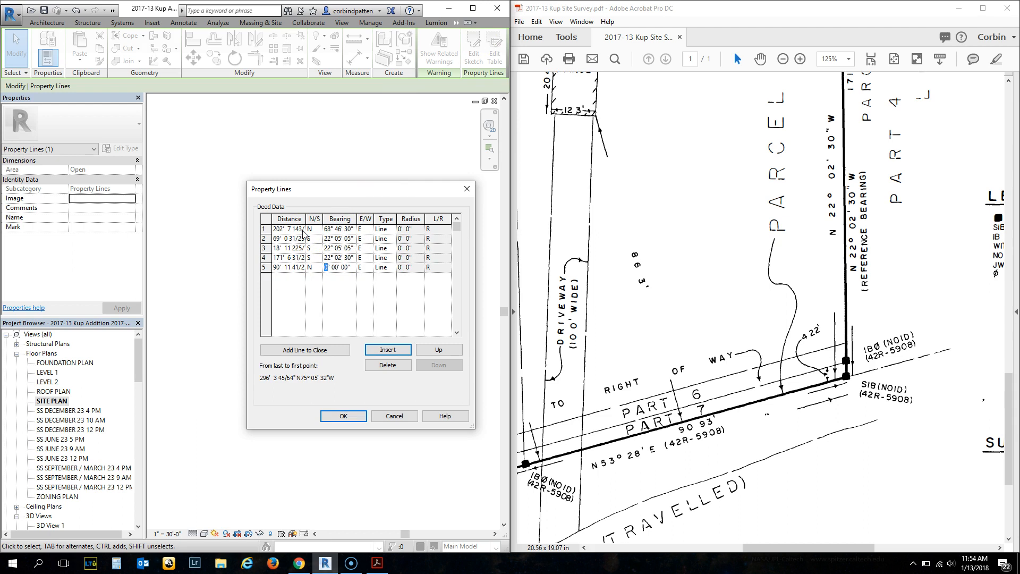
left_click(330, 267)
left_click(342, 268)
key("BackSpace")
Change the fifth deed line's bearing directions to S and W and apply the deed data
left_click(318, 268)
left_click(318, 268)
left_click(312, 283)
left_click(369, 265)
left_click(369, 267)
left_click(359, 283)
left_click(343, 416)
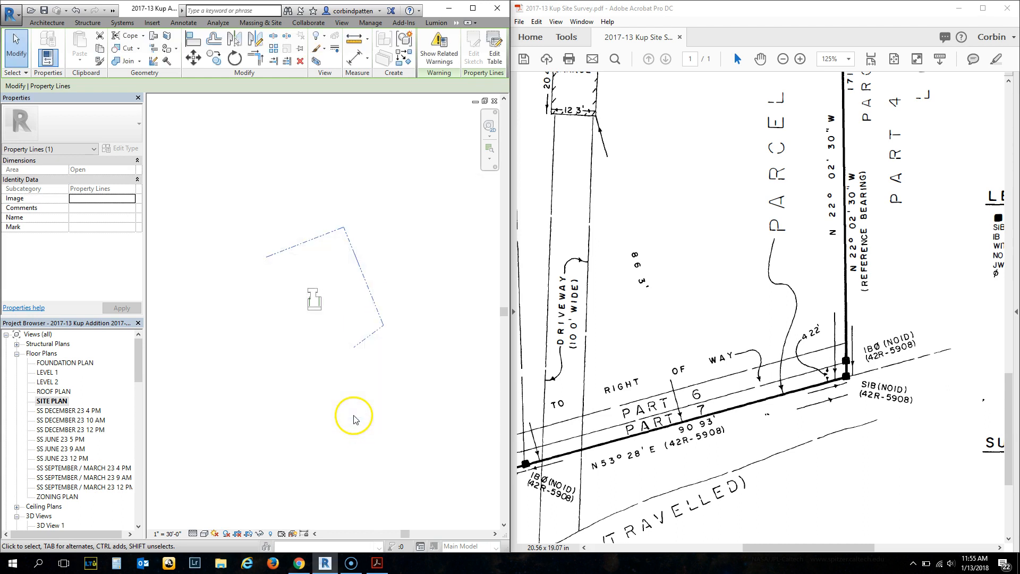
left_click(362, 332)
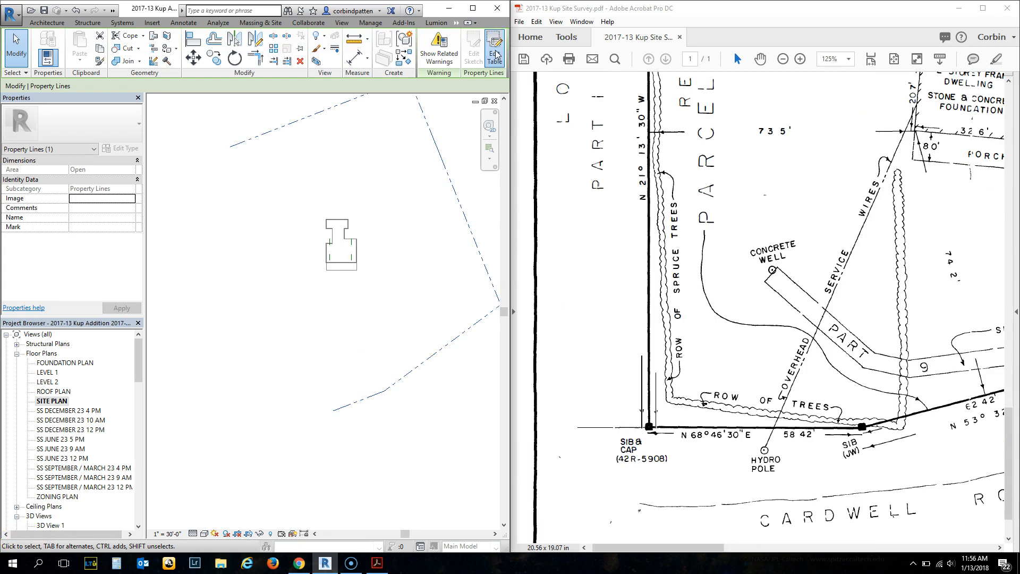
Add an eighth deed line for the lot's west boundary, 231.00 ft long with a bearing angle of 21° 13' 30"
left_click(495, 55)
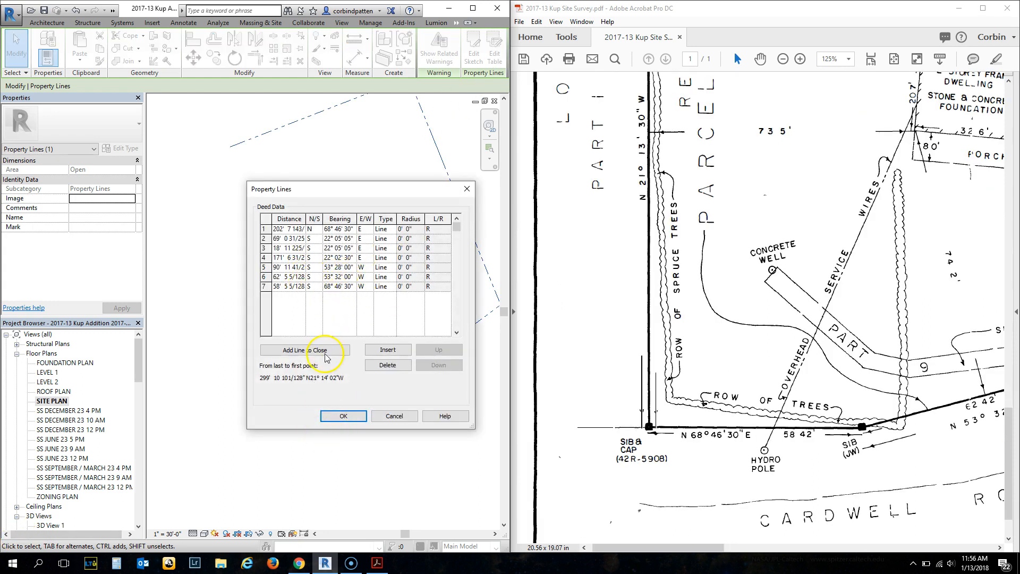
left_click(339, 415)
scroll(699, 422, "down", 5, "ctrl")
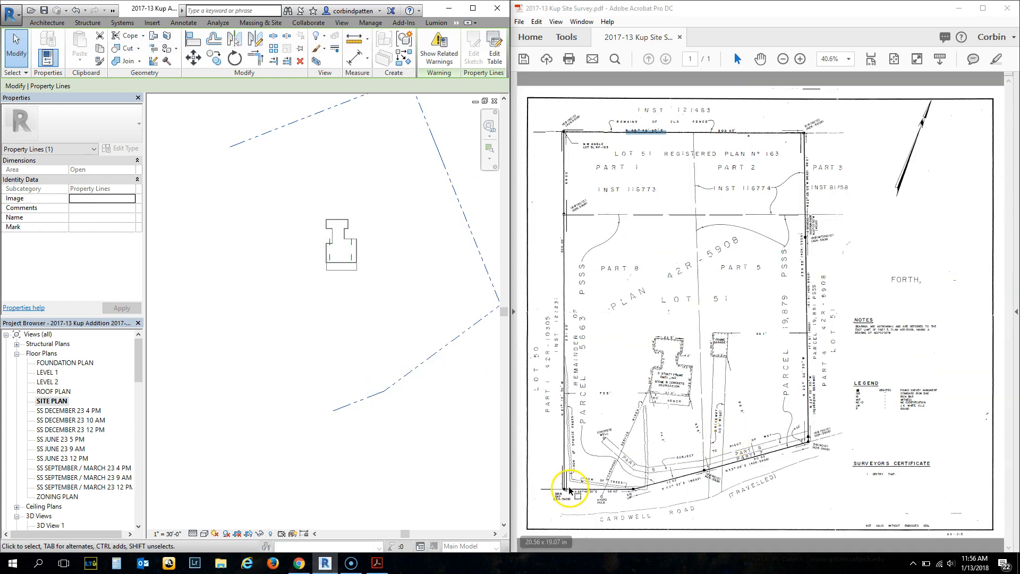
scroll(566, 500, "up", 1, "ctrl")
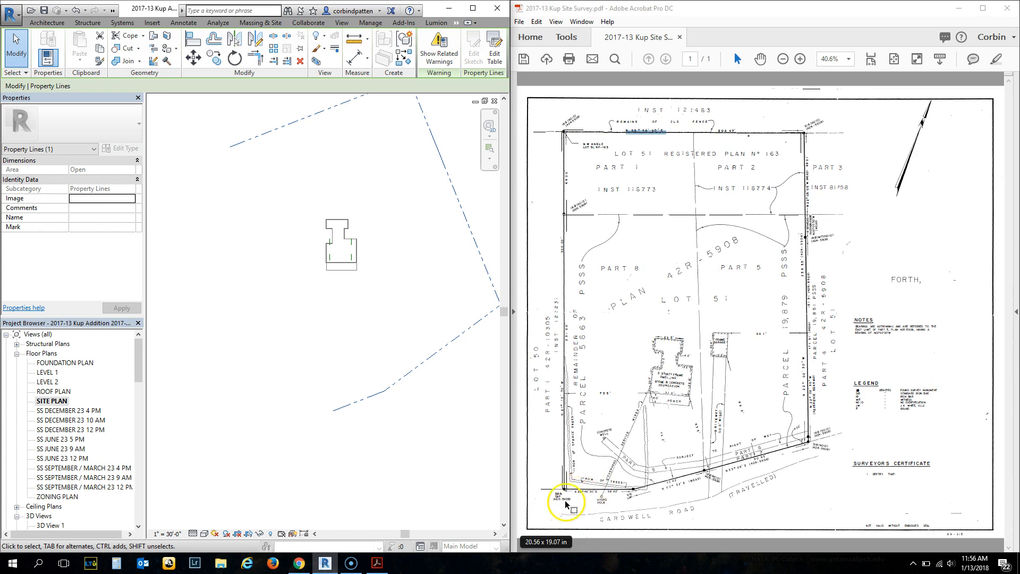
scroll(570, 491, "up", 2, "ctrl")
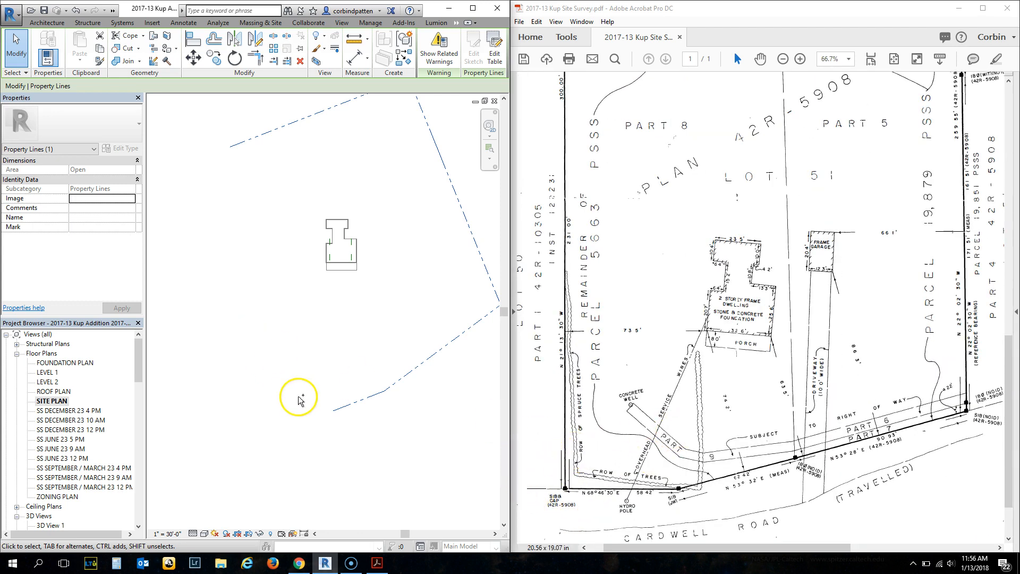
left_click(485, 59)
left_click(381, 349)
left_click(292, 296)
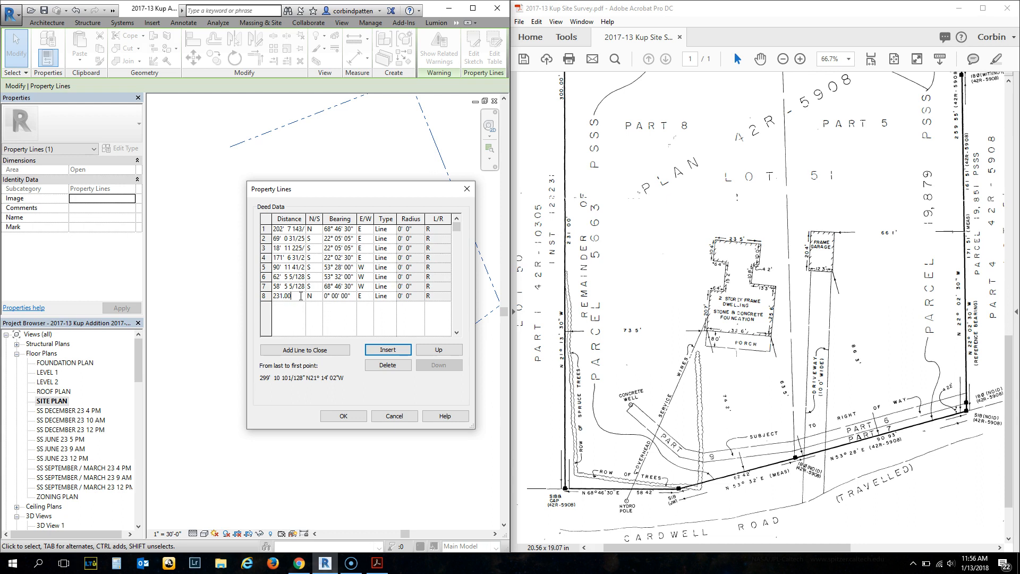
left_click(326, 296)
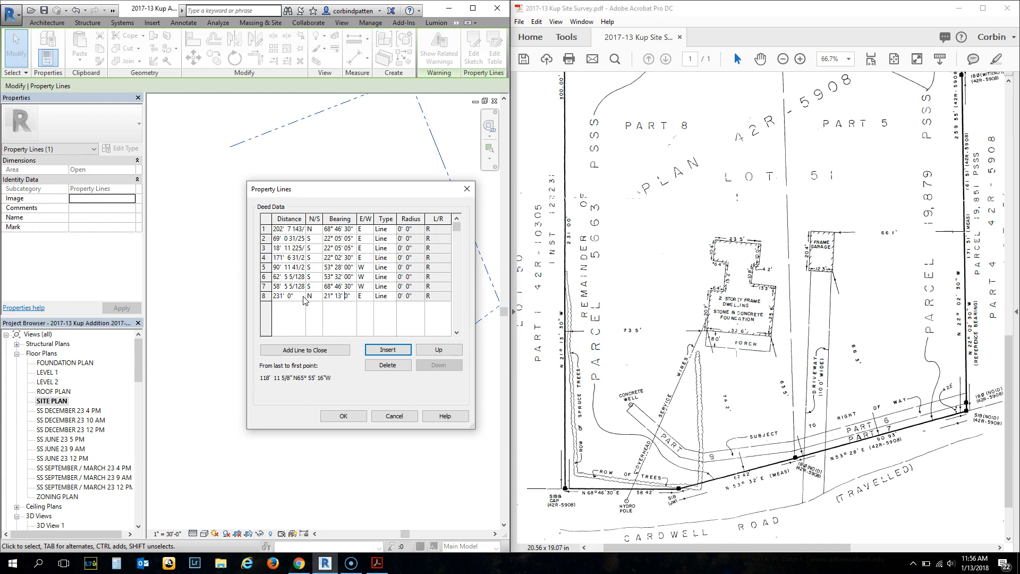
left_click(342, 418)
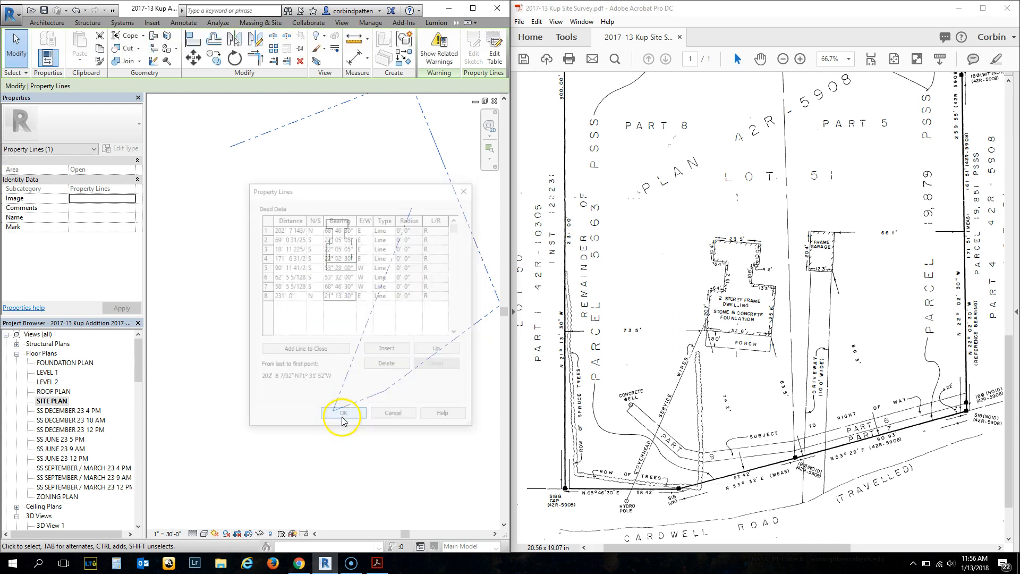
Set the eighth deed line's east/west direction to W and apply the deed data
left_click(497, 55)
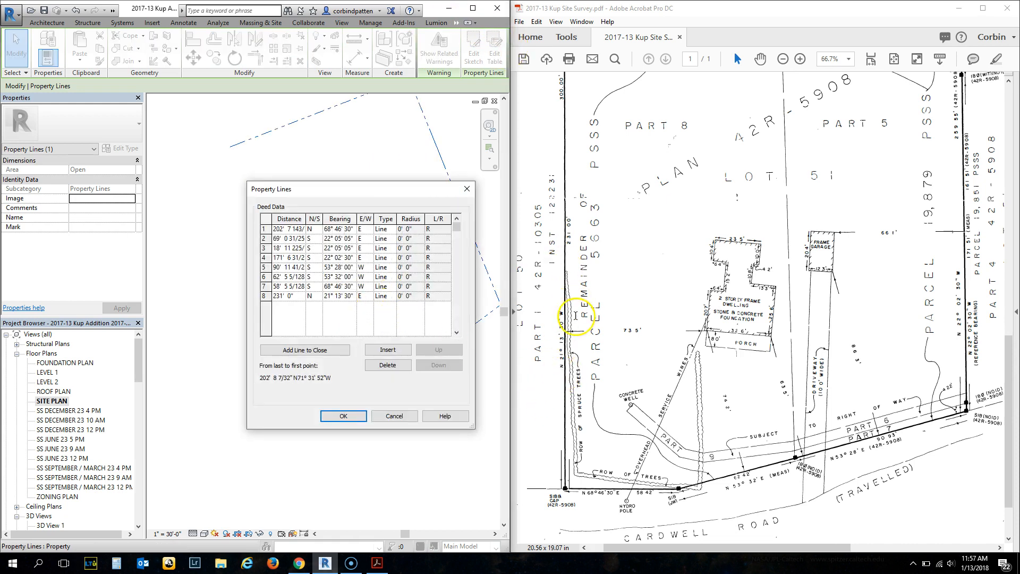
left_click(365, 296)
left_click(364, 314)
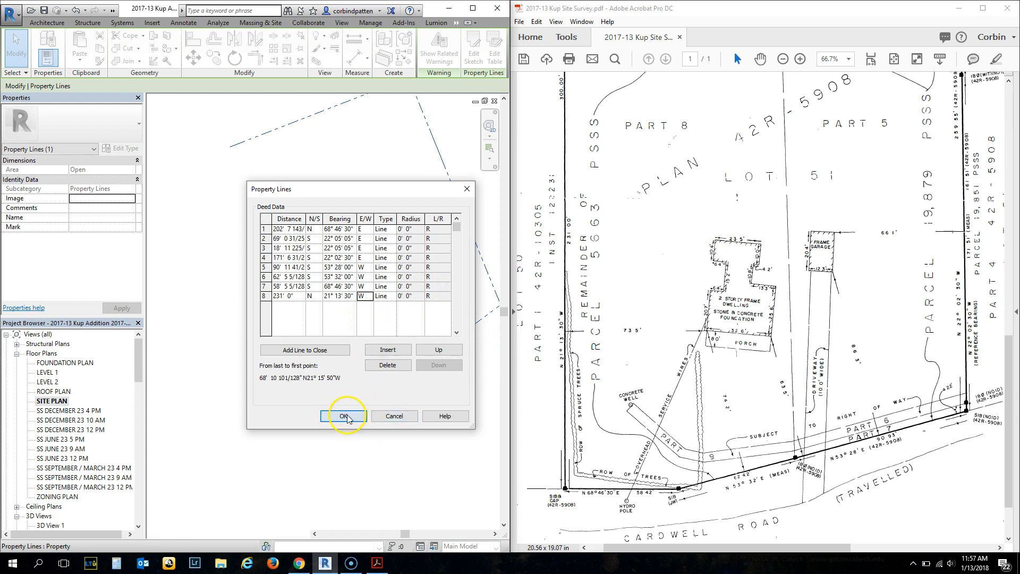
left_click(346, 416)
left_click(416, 392)
Add a ninth deed line, 69 ft long, reusing the eighth line's bearing angle of 21° 13' 30"
scroll(694, 313, "up", 2)
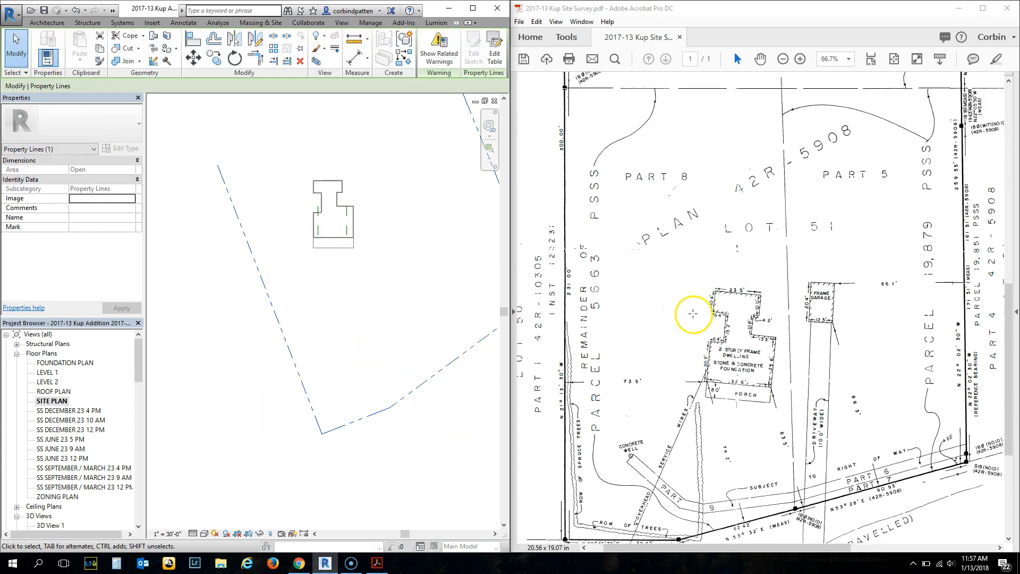
scroll(693, 314, "up", 4)
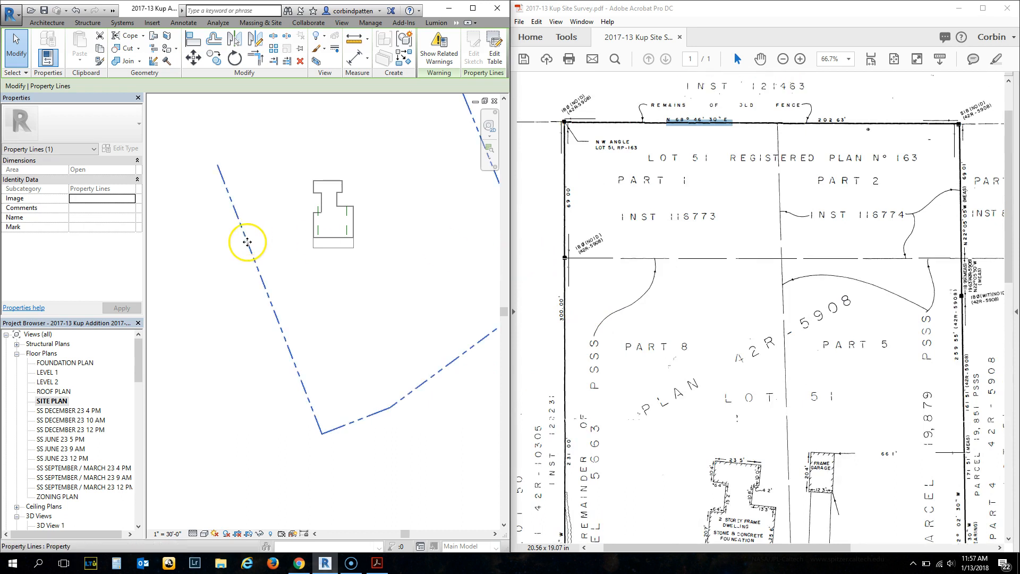
left_click(494, 53)
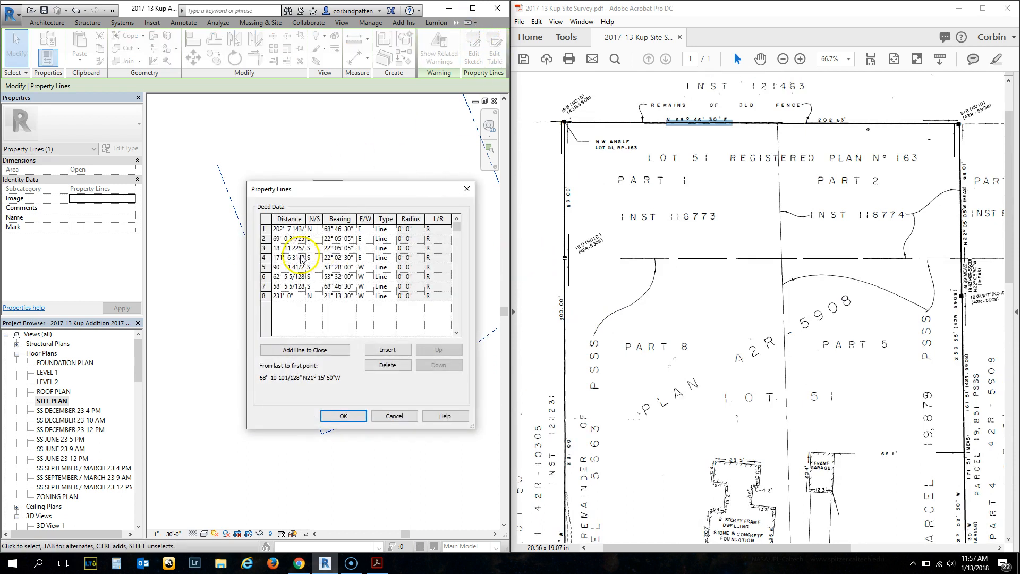
left_click(328, 296)
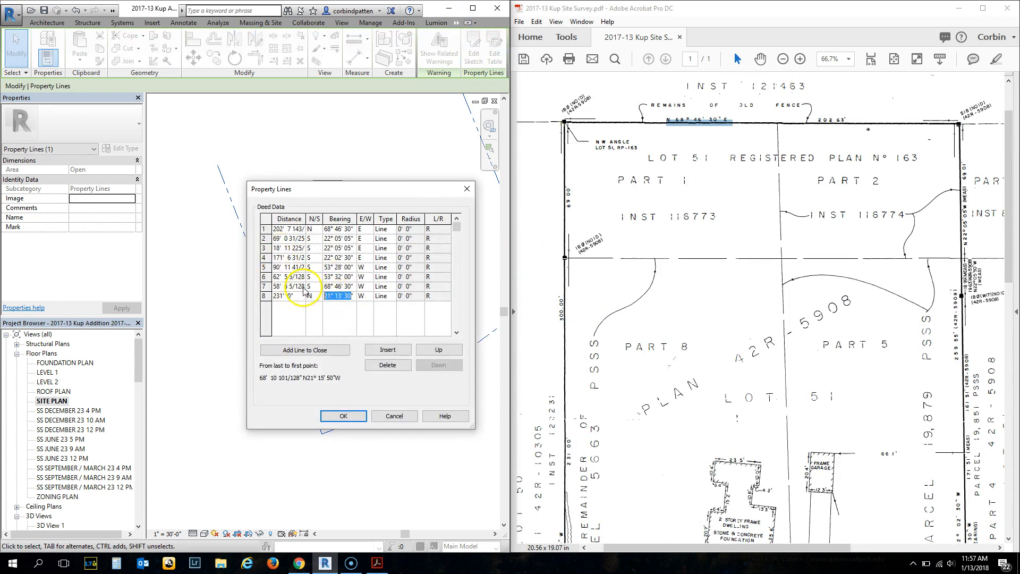
left_click(388, 350)
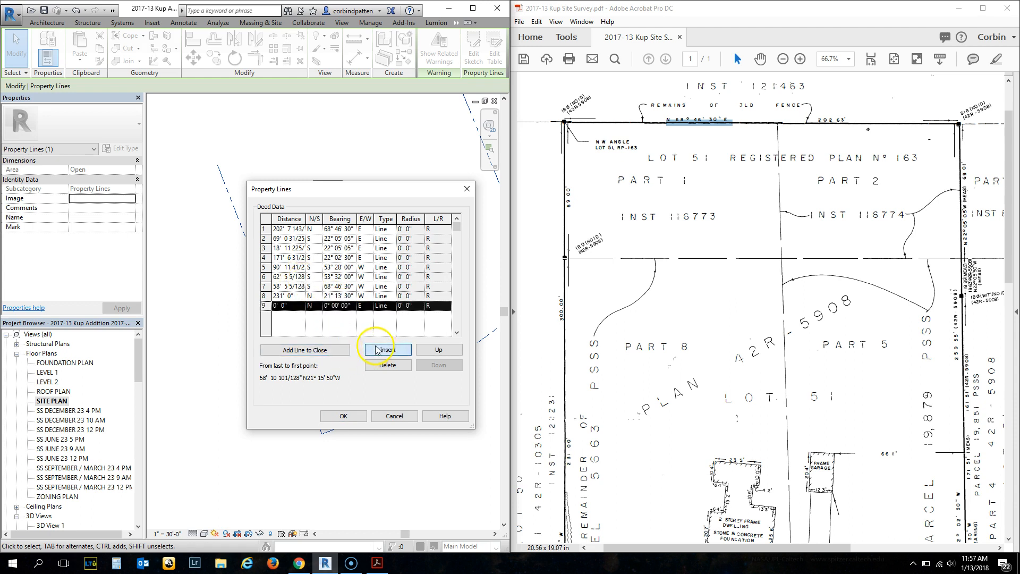
left_click(340, 306)
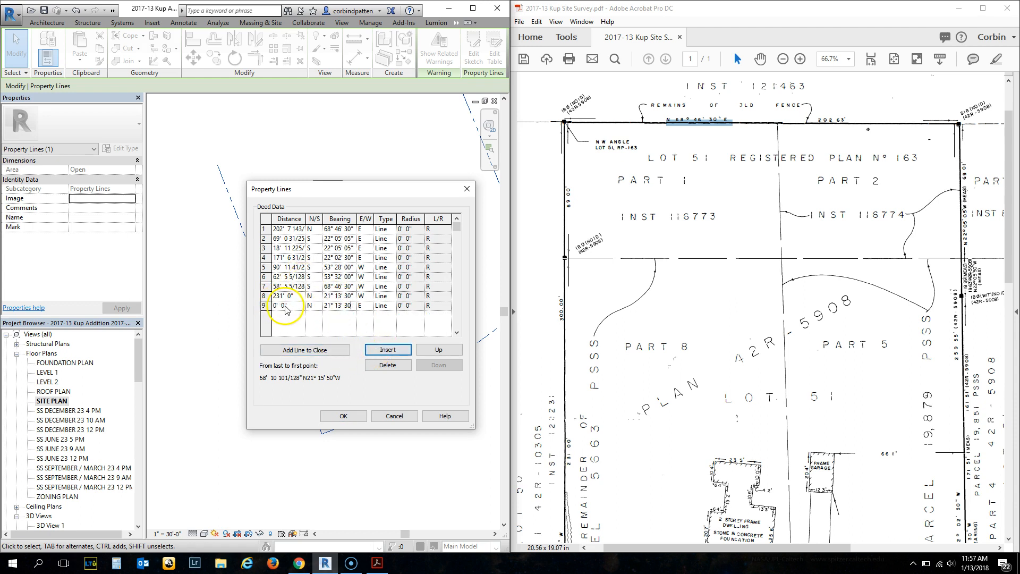
left_click_drag(295, 305, 219, 263)
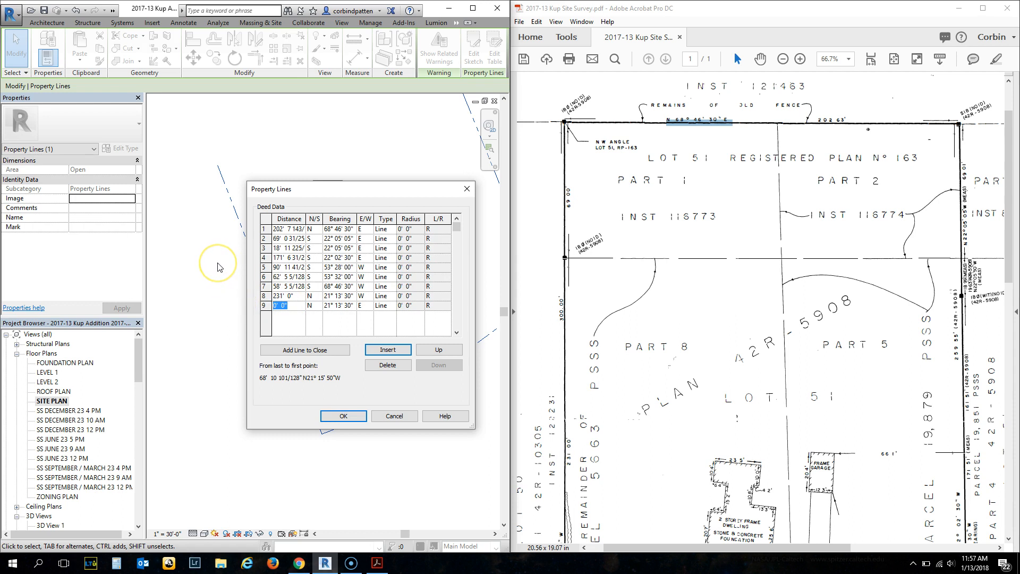
left_click(340, 414)
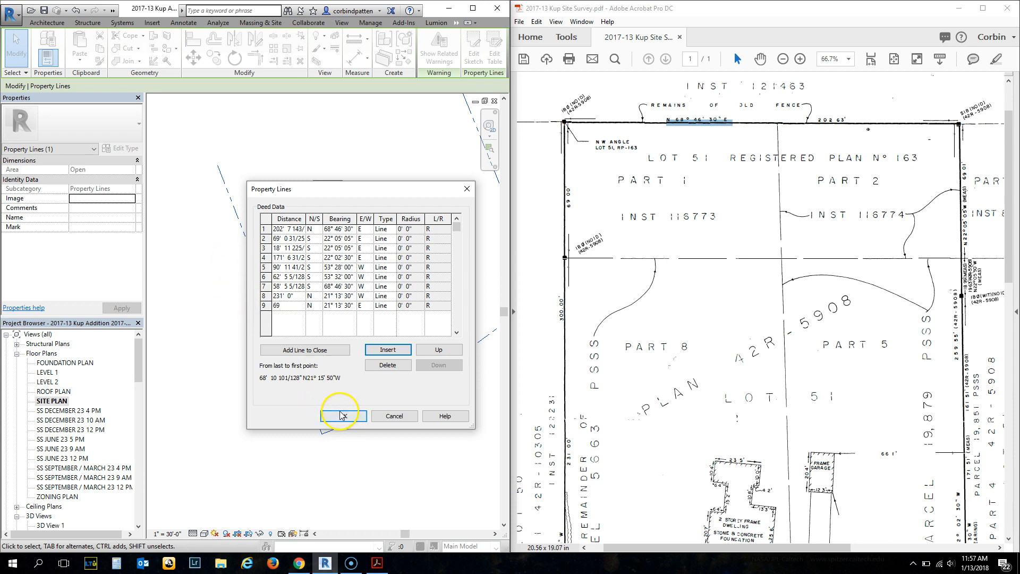
left_click(341, 414)
Set the ninth deed line's east/west direction to W and apply the deed data
scroll(333, 405, "down", 2)
scroll(257, 240, "up", 3)
left_click(494, 54)
left_click(363, 306)
left_click(368, 305)
left_click(361, 323)
left_click(343, 414)
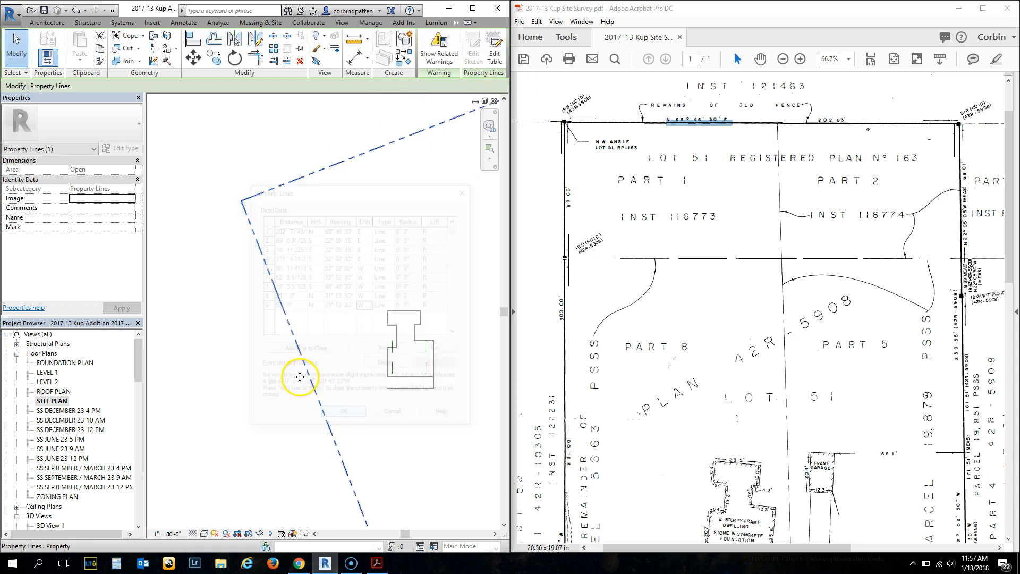